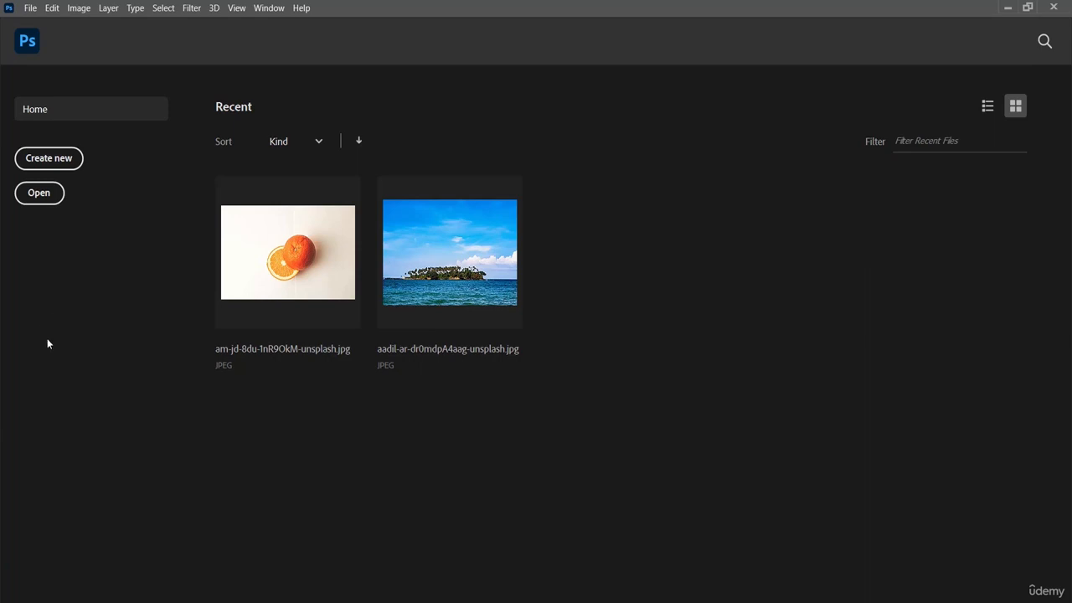
# Open the grass-meadow-lawn-green image from the Exercise File folder and unlock its Background layer
pyautogui.click(30, 8)
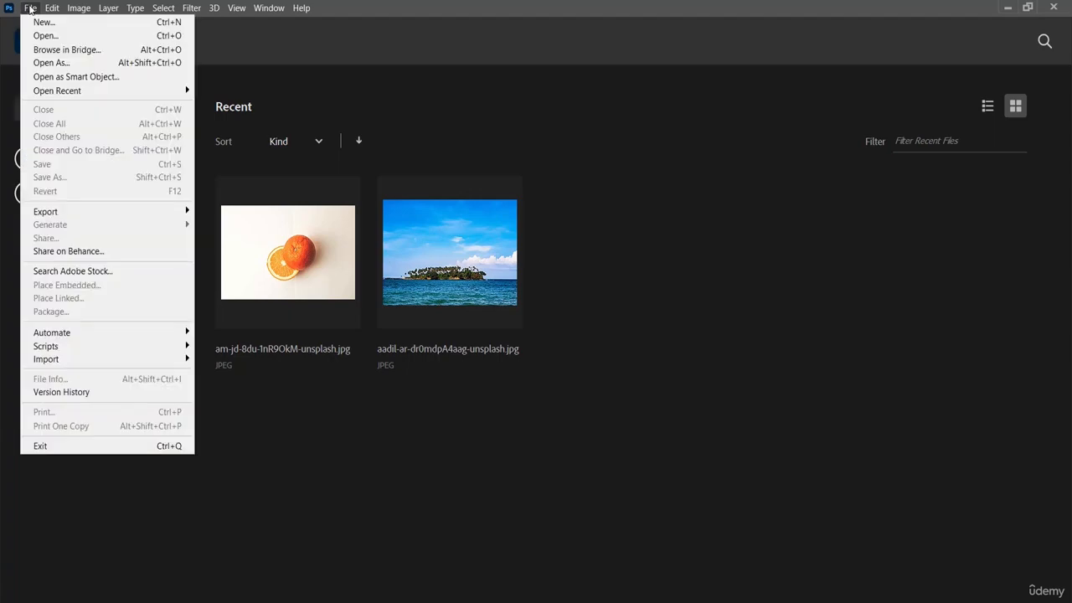
pyautogui.click(92, 37)
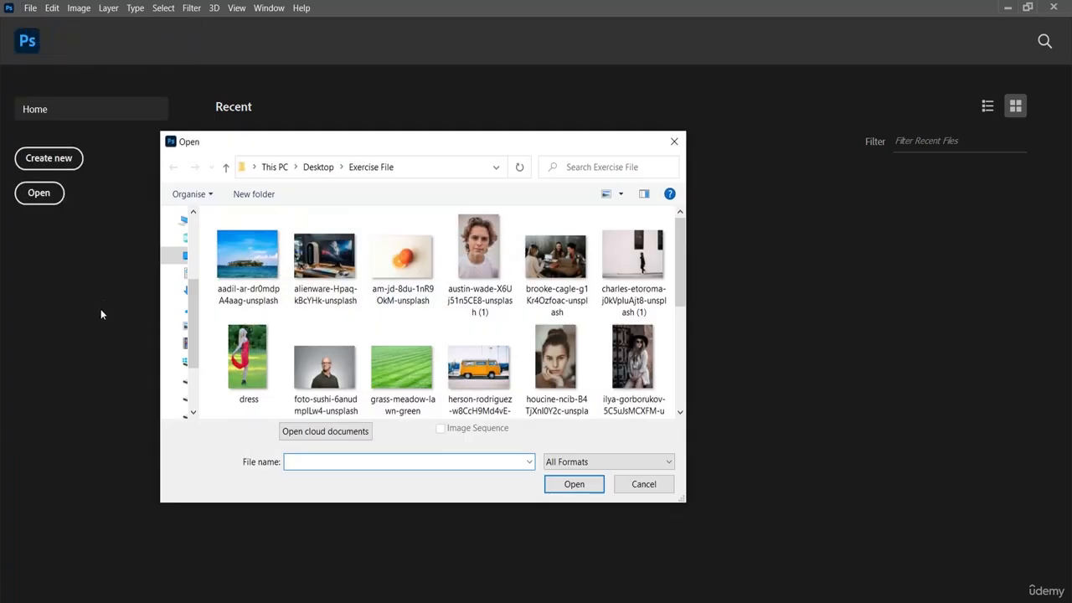
pyautogui.click(402, 368)
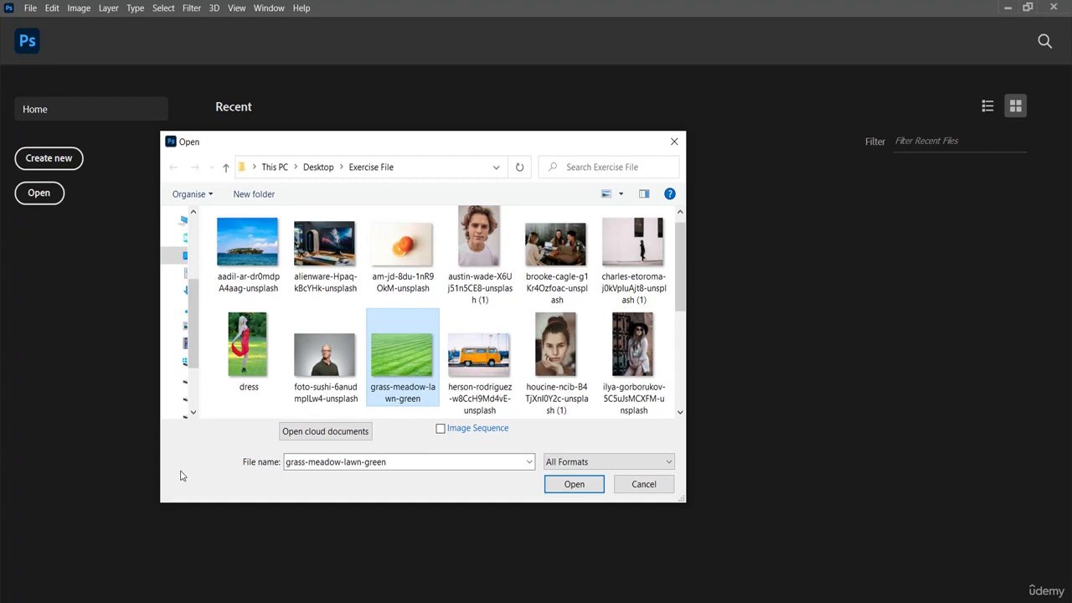
pyautogui.click(574, 488)
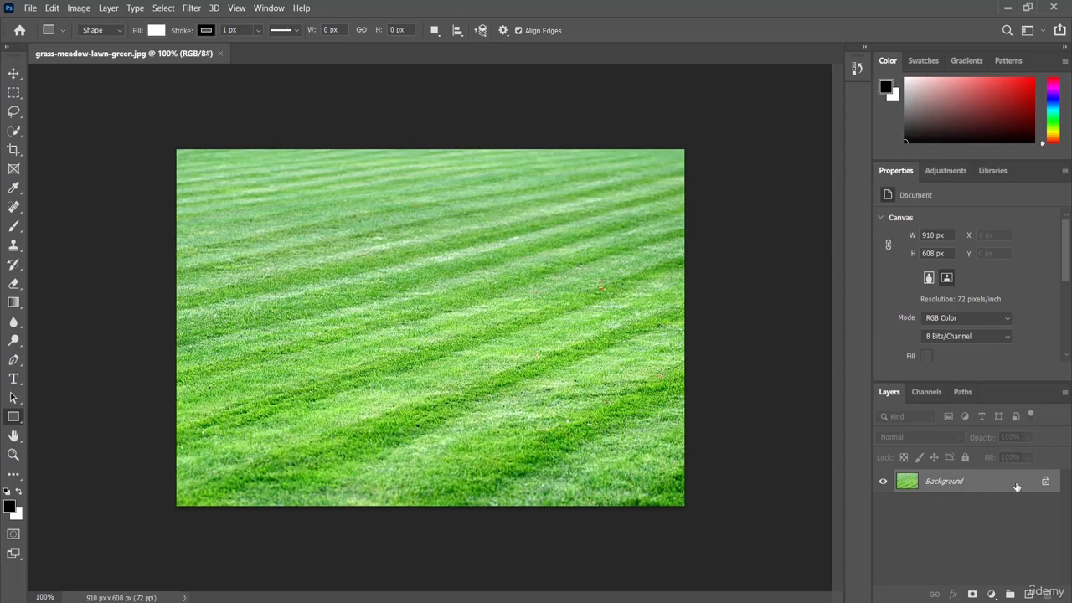
pyautogui.click(1045, 481)
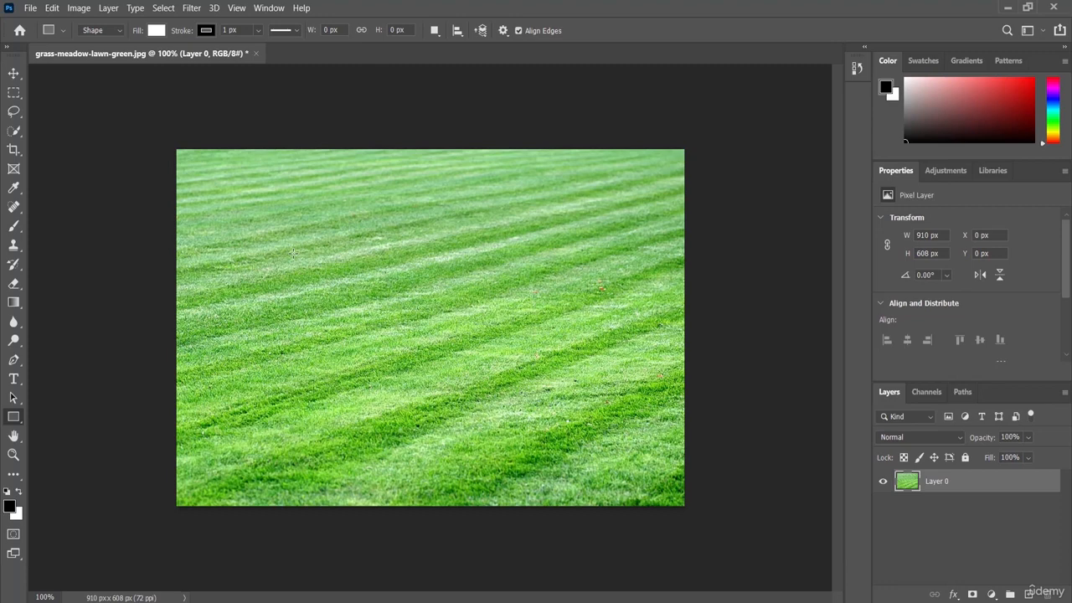
# Add horizontal text containing a first name near the middle of the grass image, coloured white (ffffff)
pyautogui.click(14, 379)
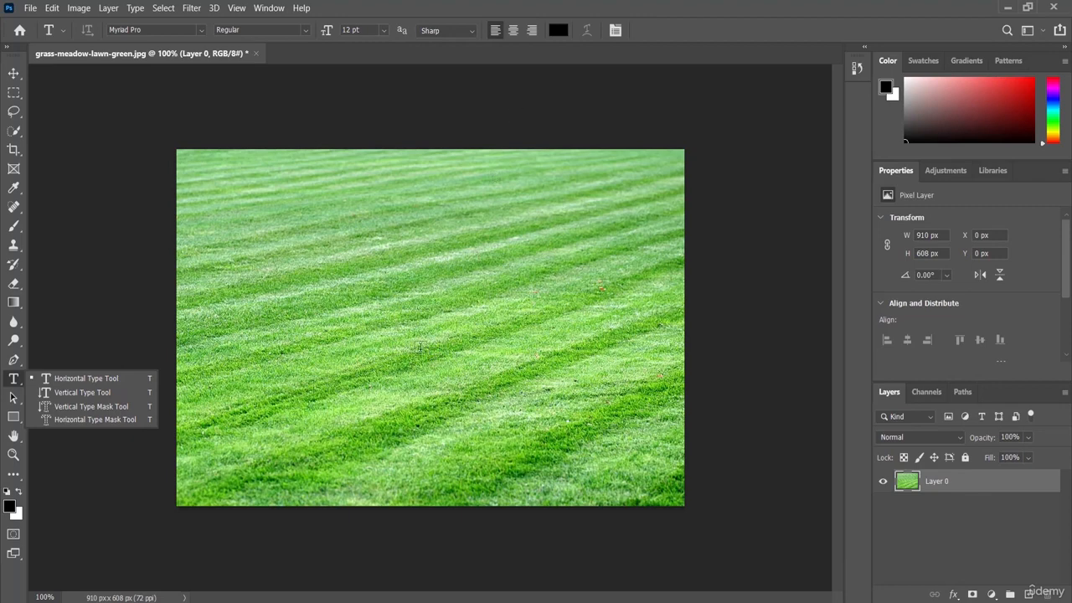
pyautogui.click(560, 34)
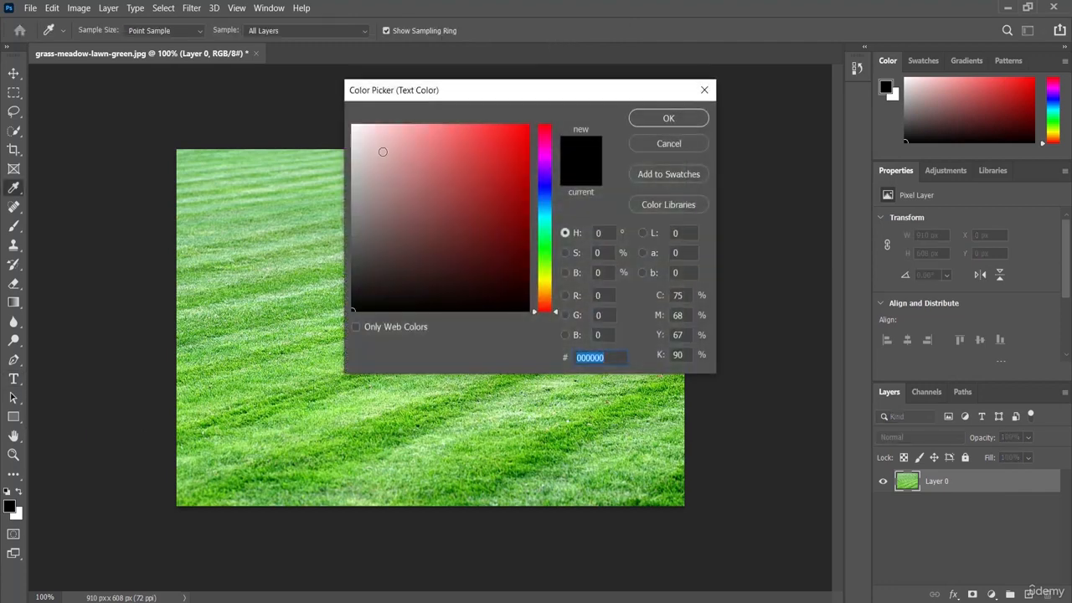
pyautogui.click(354, 125)
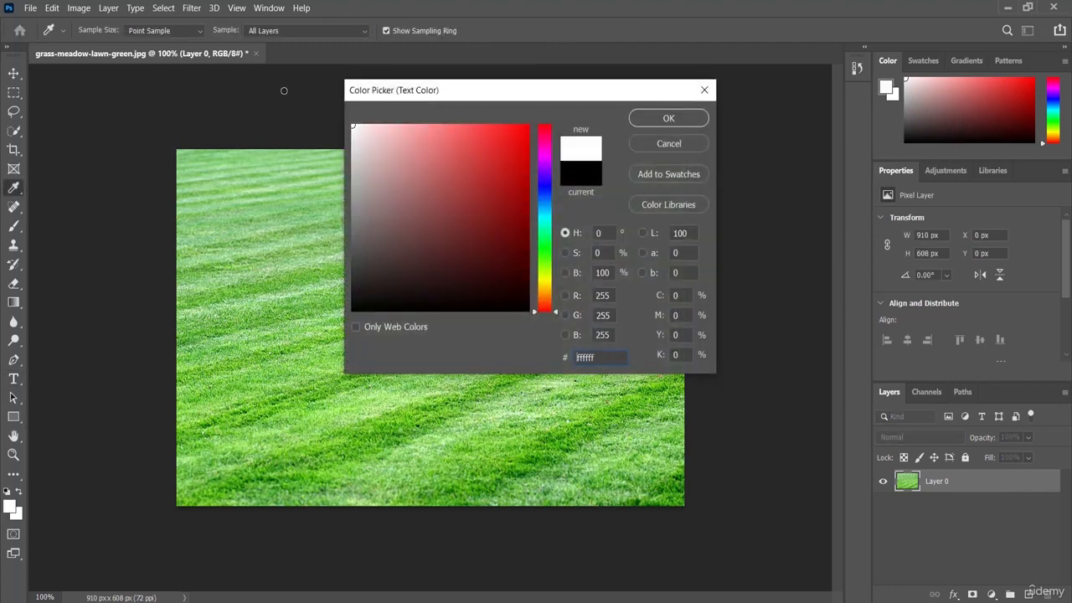
pyautogui.click(668, 119)
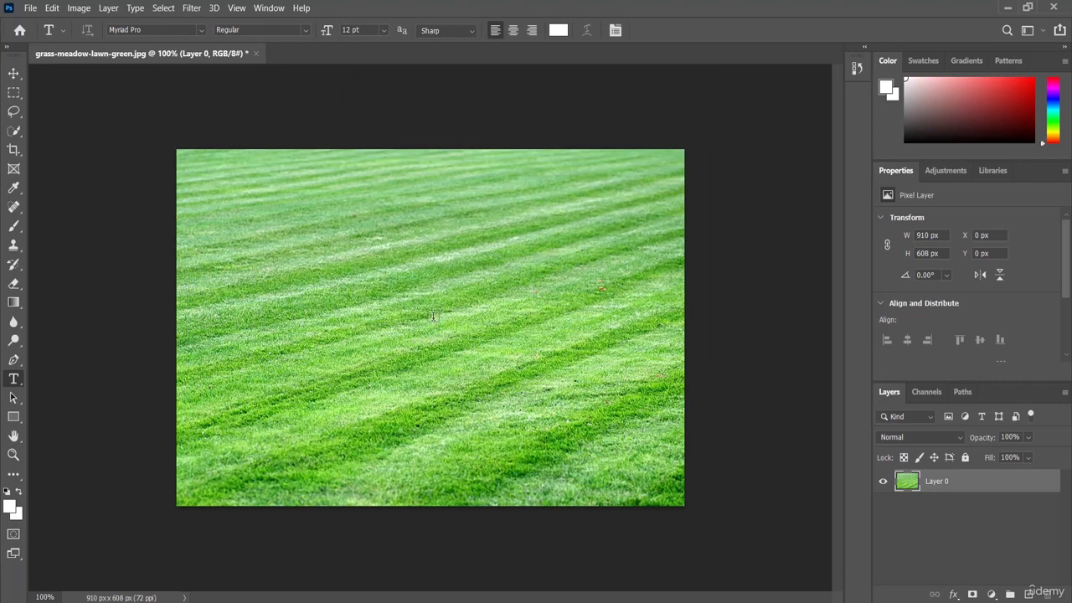
pyautogui.click(433, 321)
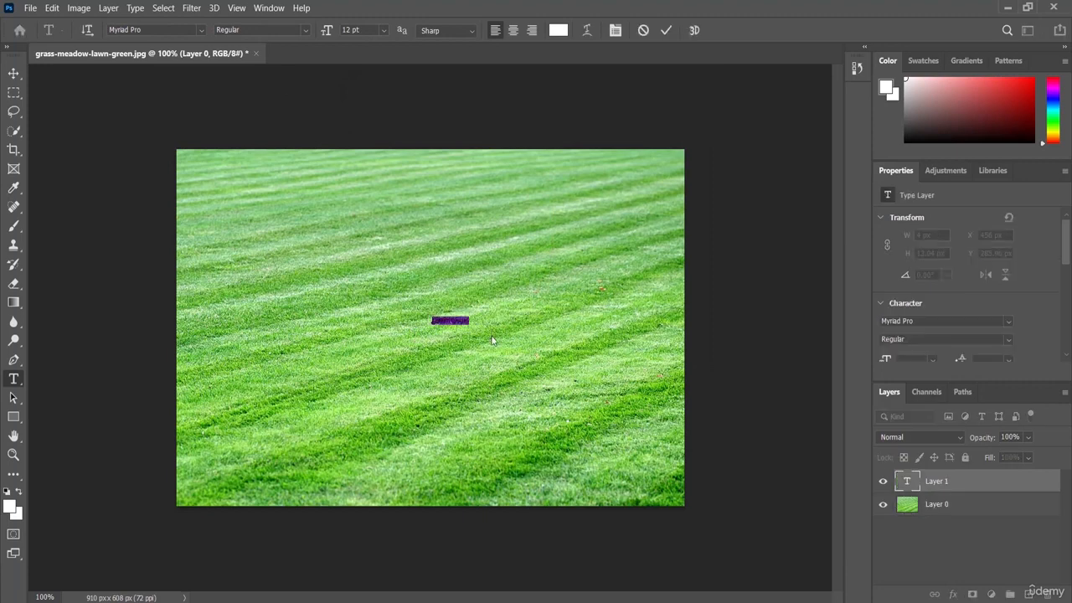
pyautogui.press('BackSpace')
pyautogui.write('GRASS')
# Select the whole name text and enlarge its font size to 132 pt
pyautogui.moveTo(460, 321); pyautogui.dragTo(428, 322)
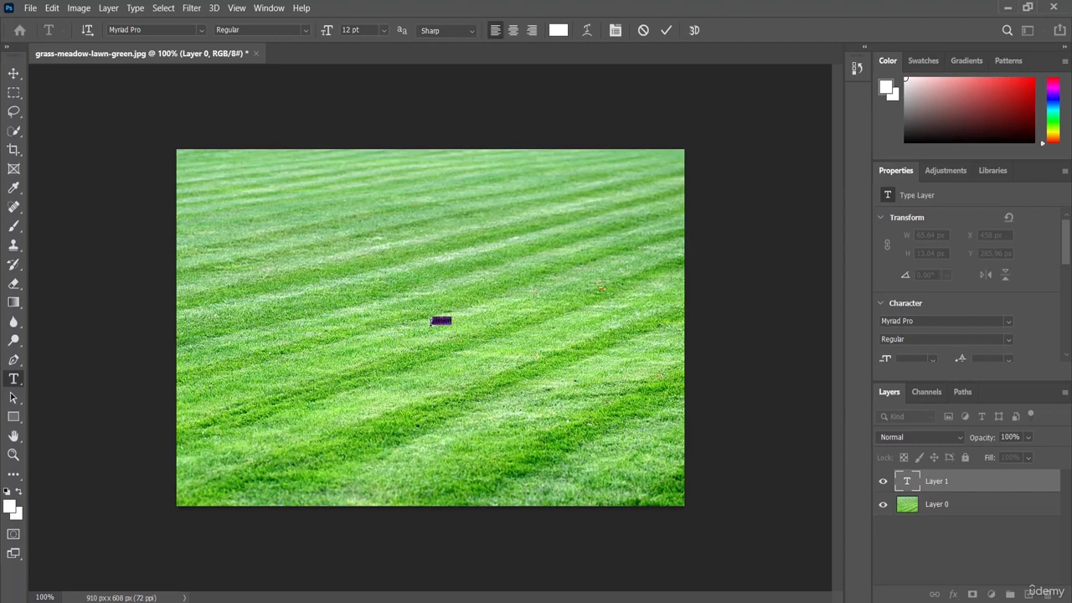
pyautogui.click(383, 31)
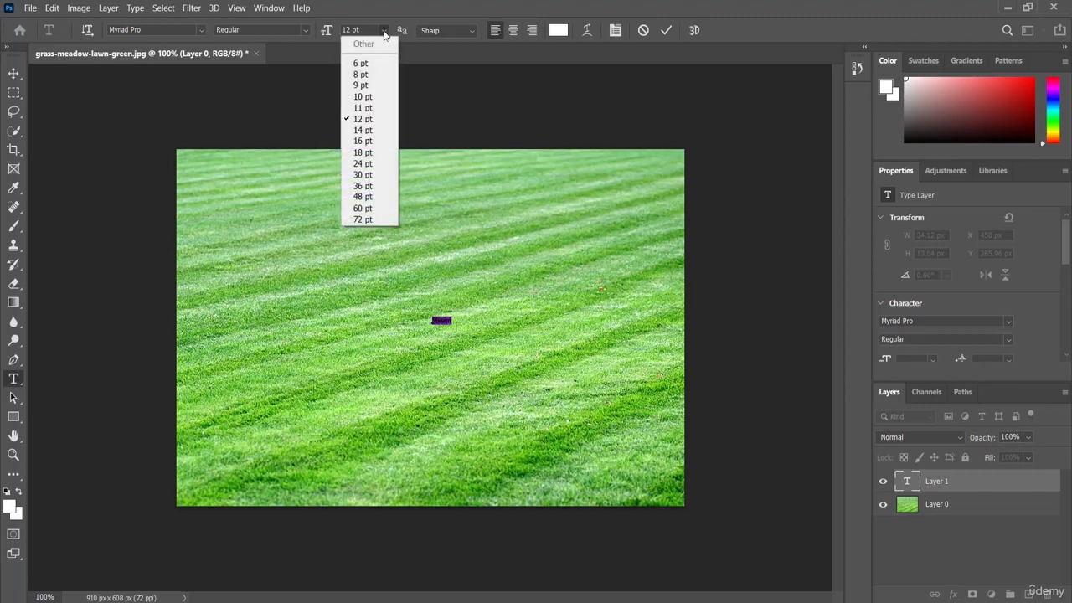
pyautogui.click(371, 219)
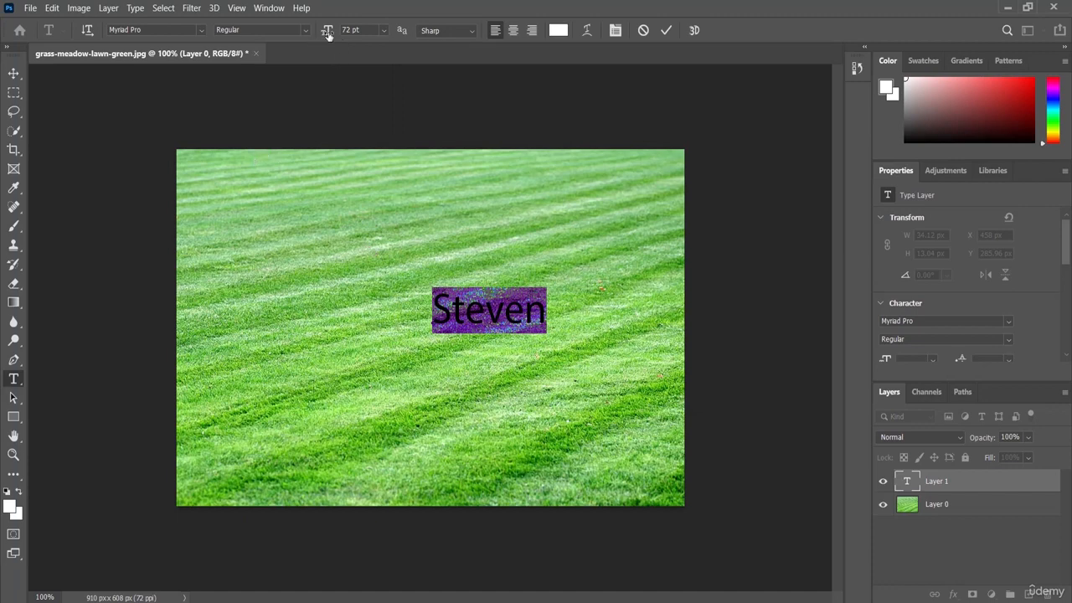
pyautogui.moveTo(328, 31); pyautogui.dragTo(369, 41)
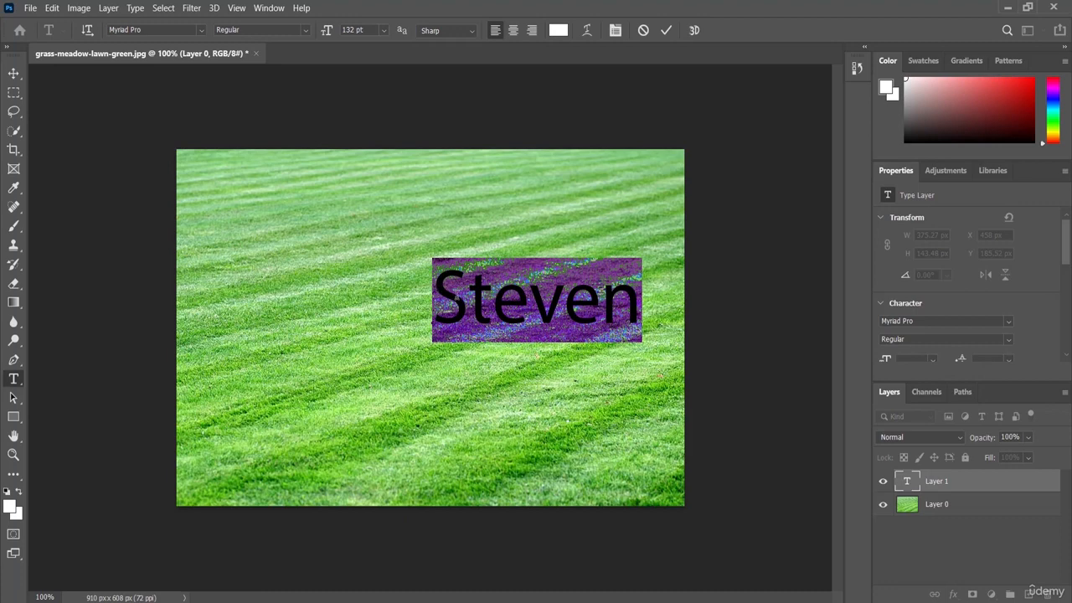
# Set the name text's font to Arial with the Black style and commit the text
pyautogui.click(200, 30)
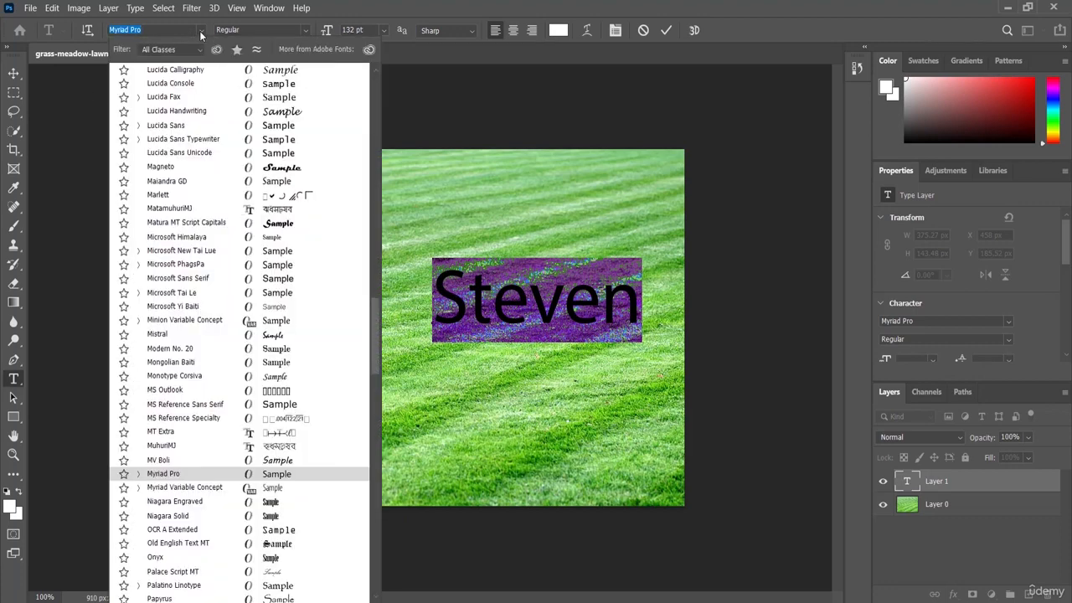
pyautogui.moveTo(374, 328); pyautogui.dragTo(374, 110)
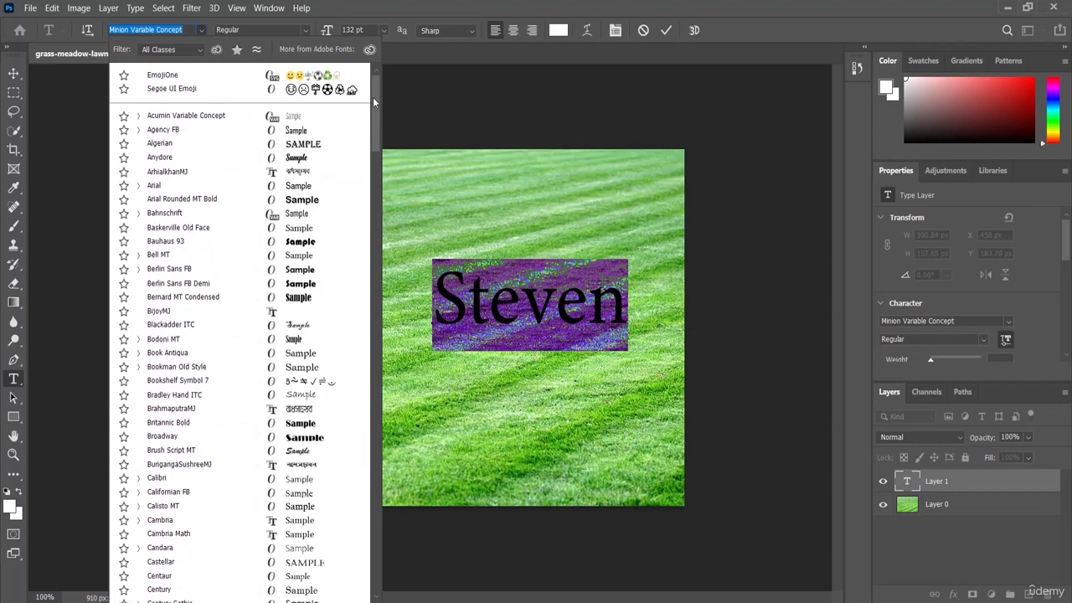
pyautogui.click(166, 186)
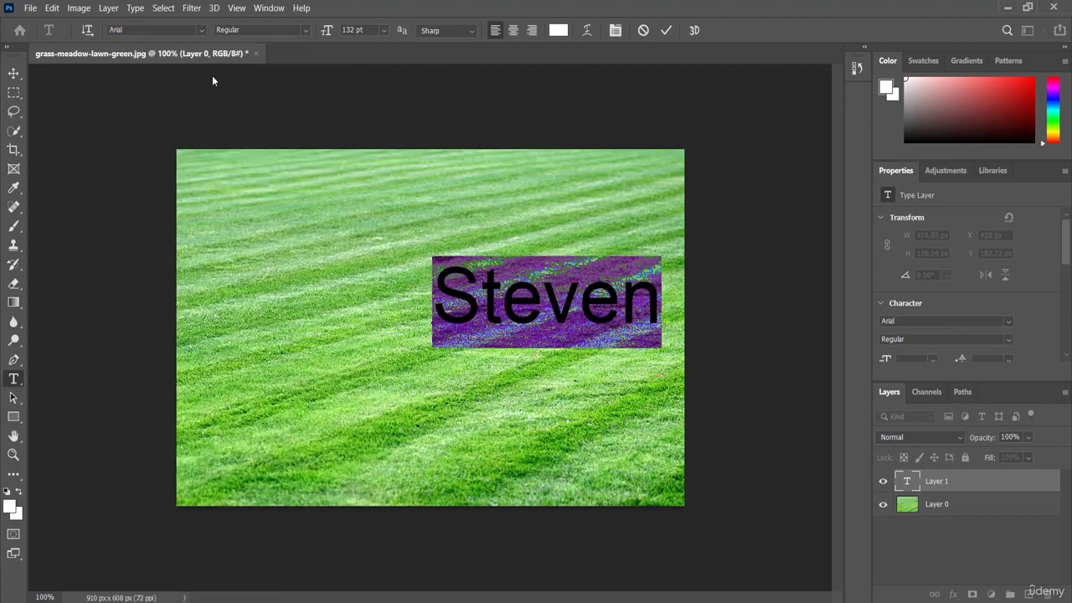
pyautogui.click(305, 29)
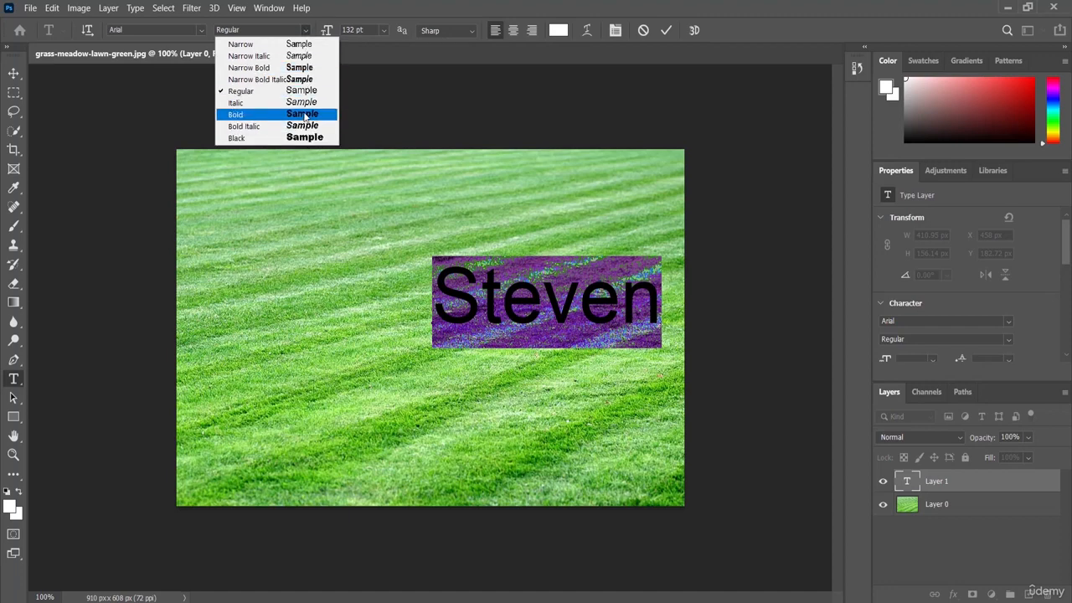
pyautogui.click(311, 137)
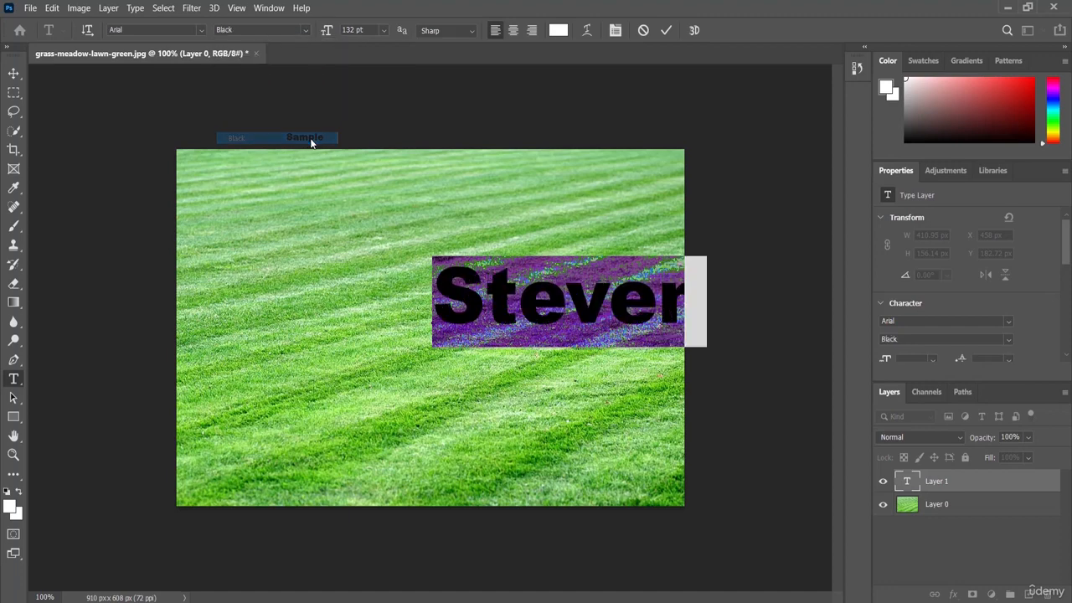
pyautogui.click(453, 300)
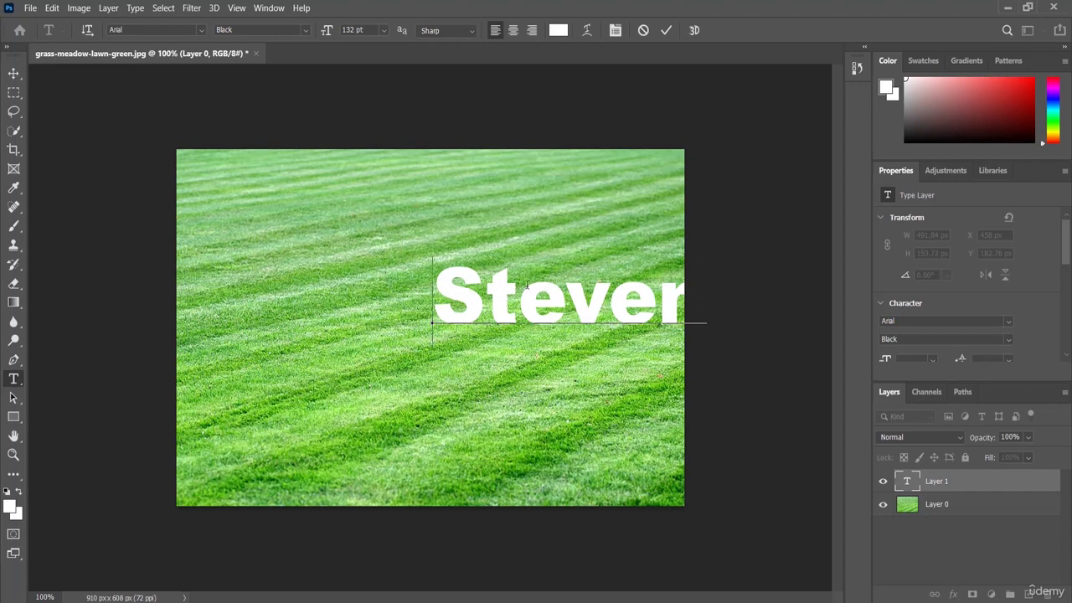
pyautogui.click(668, 32)
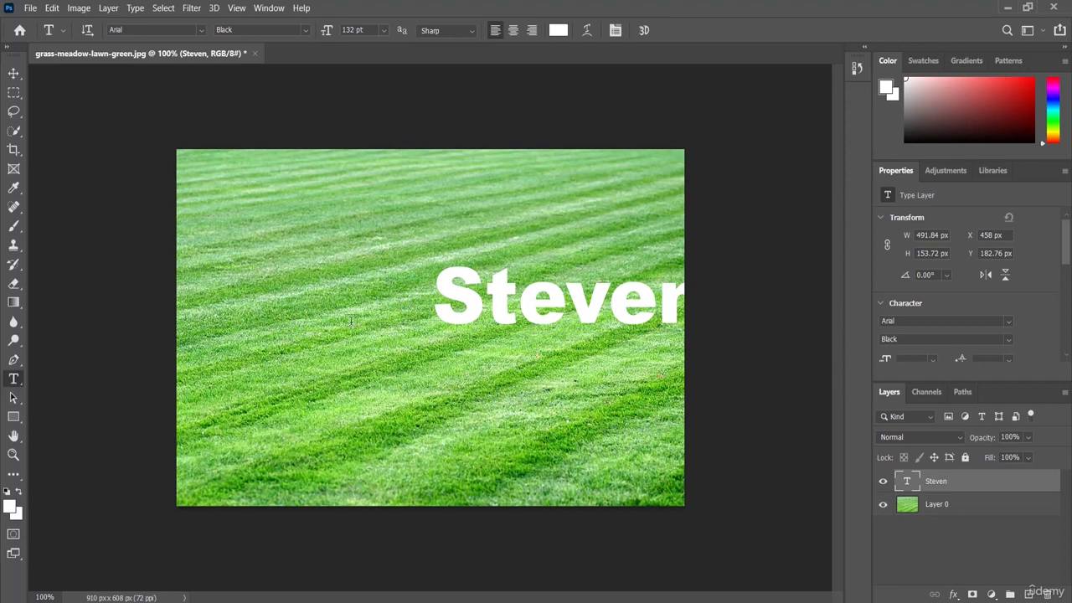
# Move the name text to the canvas centre and scale it up to about 796 by 236 px using the Scale transform
pyautogui.click(52, 8)
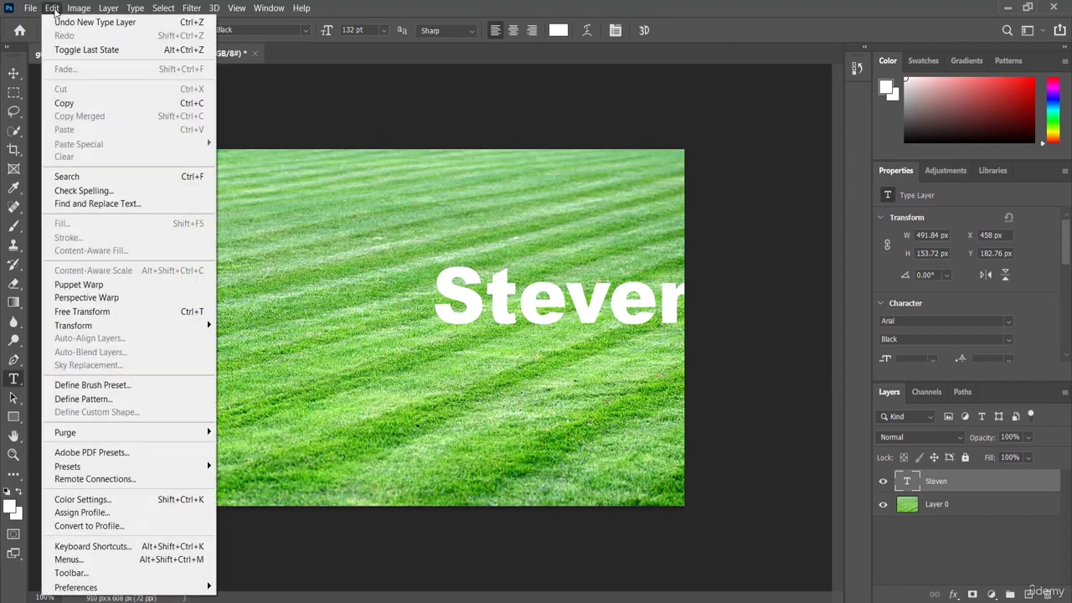
pyautogui.moveTo(81, 329)
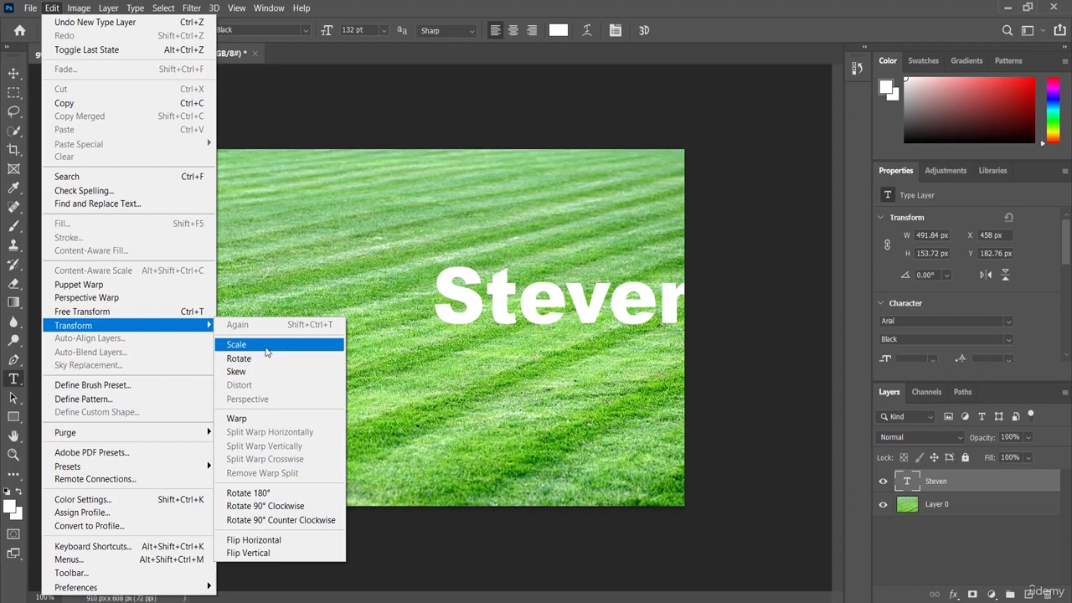
pyautogui.click(274, 349)
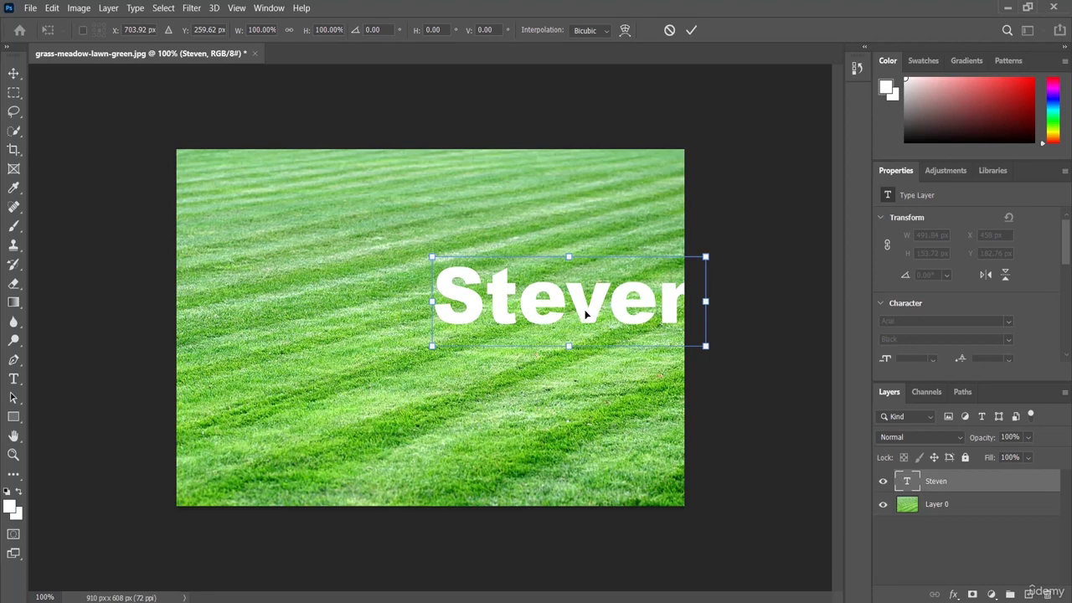
pyautogui.moveTo(565, 305); pyautogui.dragTo(448, 338)
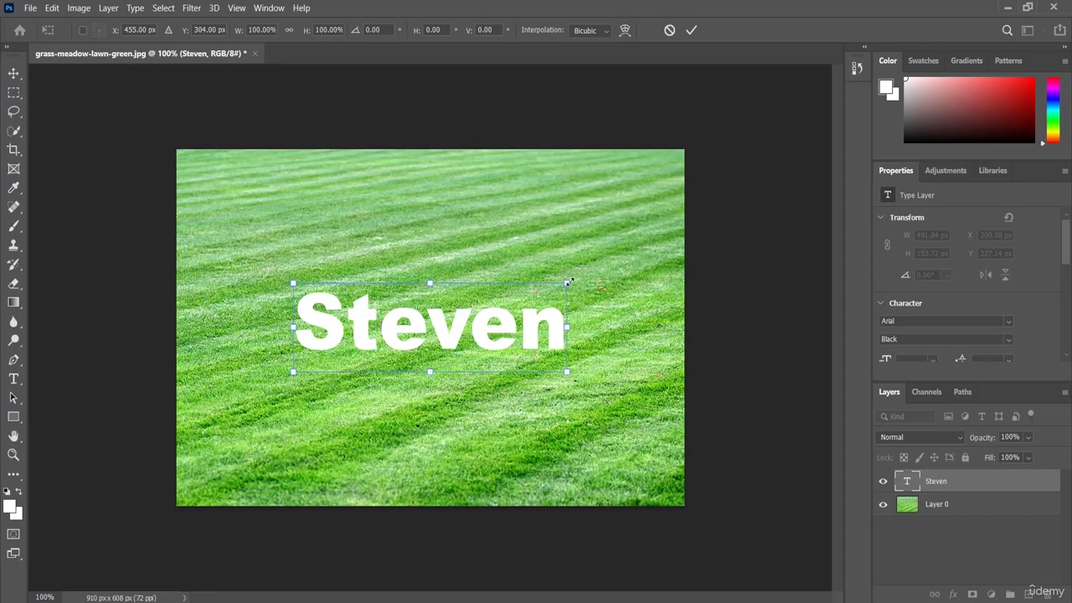
pyautogui.moveTo(567, 282); pyautogui.dragTo(653, 250)
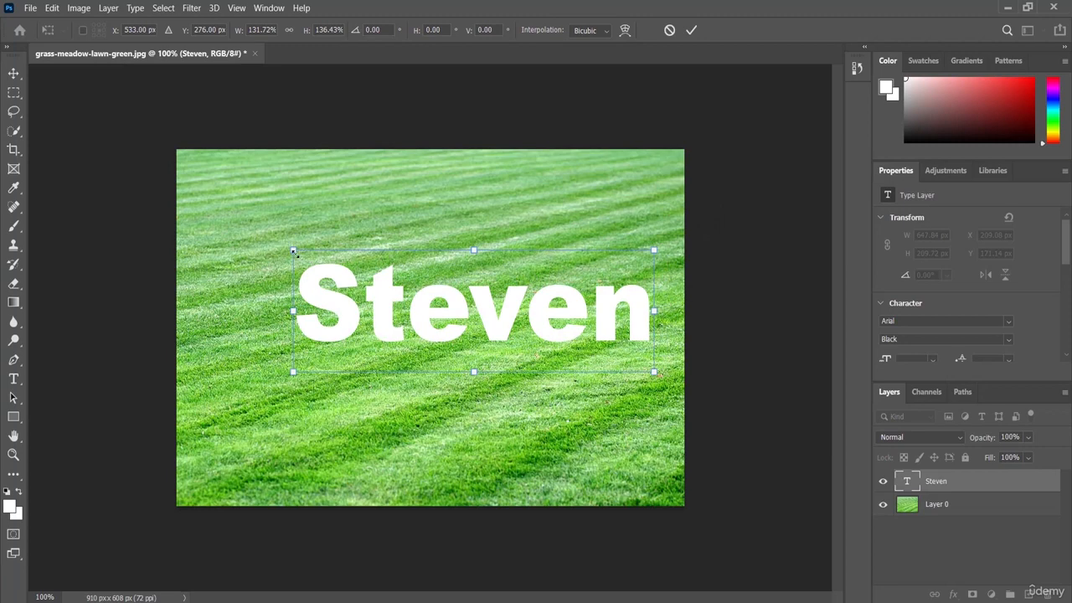
pyautogui.moveTo(294, 249); pyautogui.dragTo(212, 237)
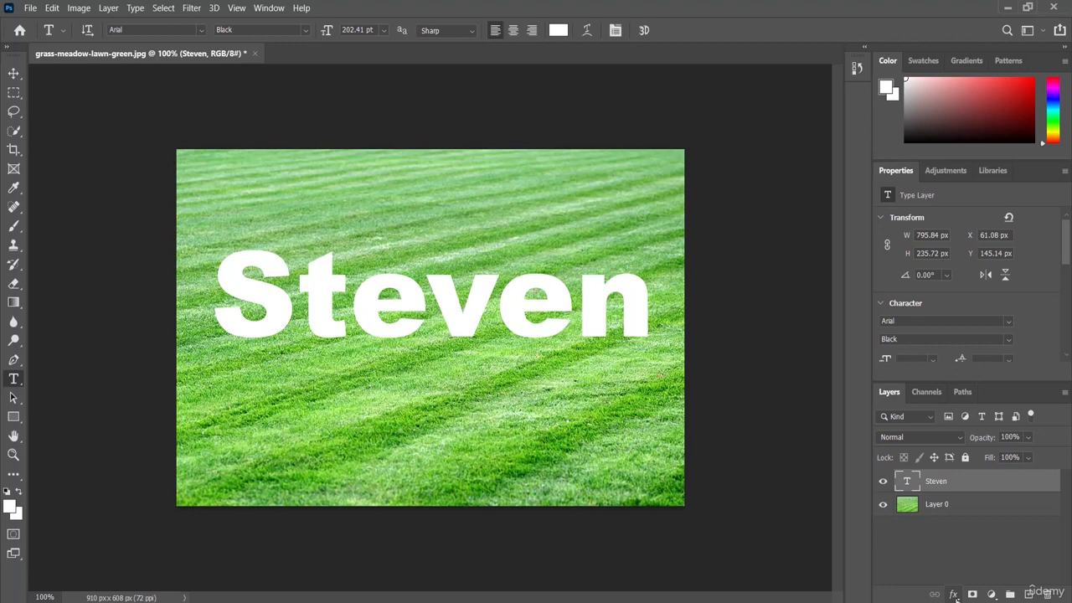
# Add a Drop Shadow to the name text layer with a 12 px distance and a 90° angle
pyautogui.click(956, 594)
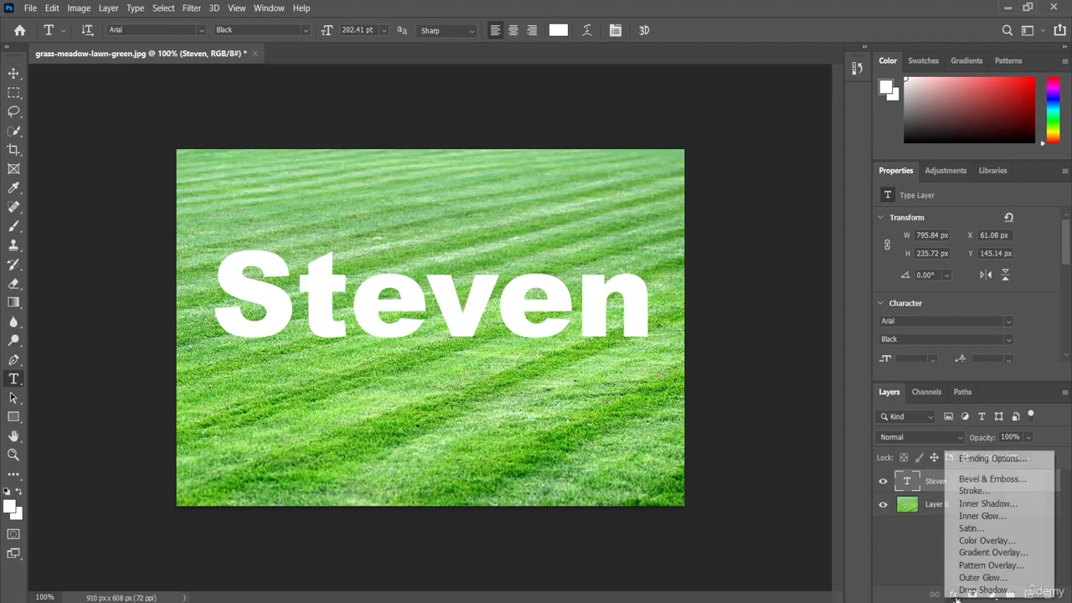
pyautogui.click(1004, 591)
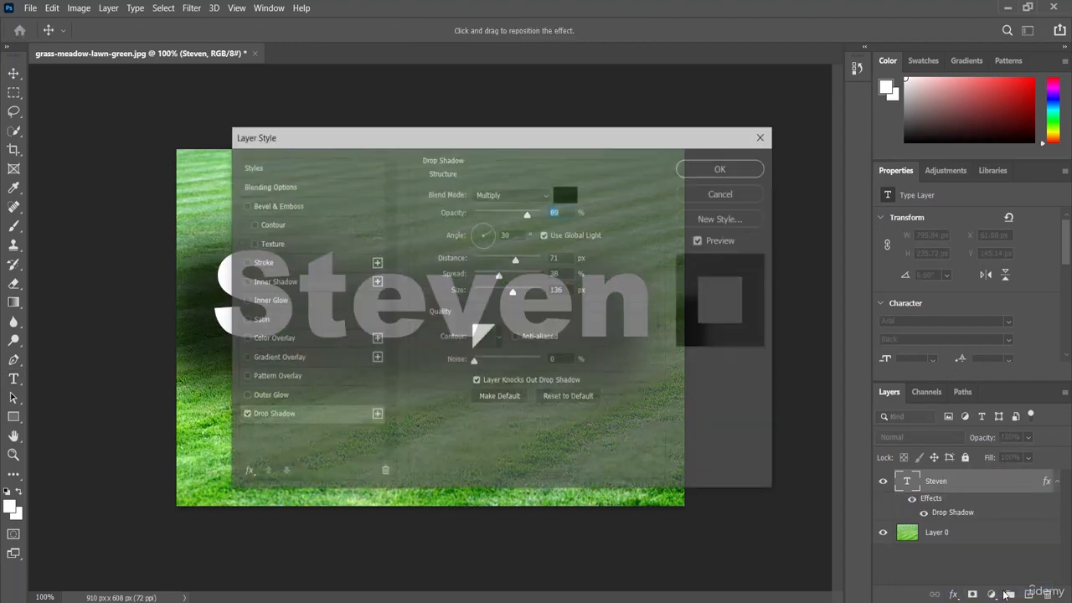
pyautogui.moveTo(437, 143); pyautogui.dragTo(784, 143)
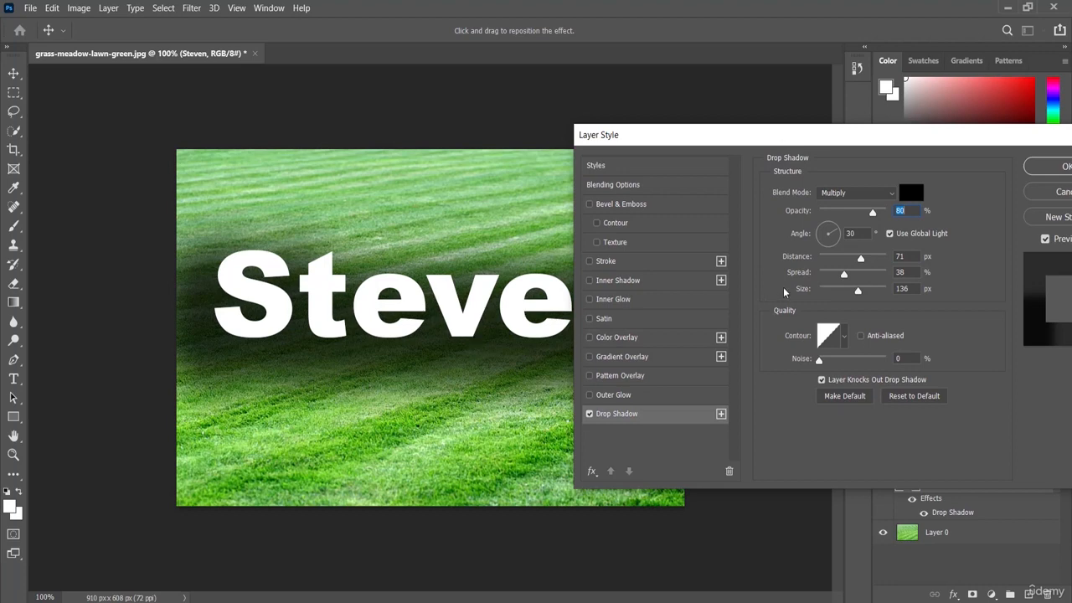
pyautogui.moveTo(861, 260); pyautogui.dragTo(827, 261)
pyautogui.click(828, 261)
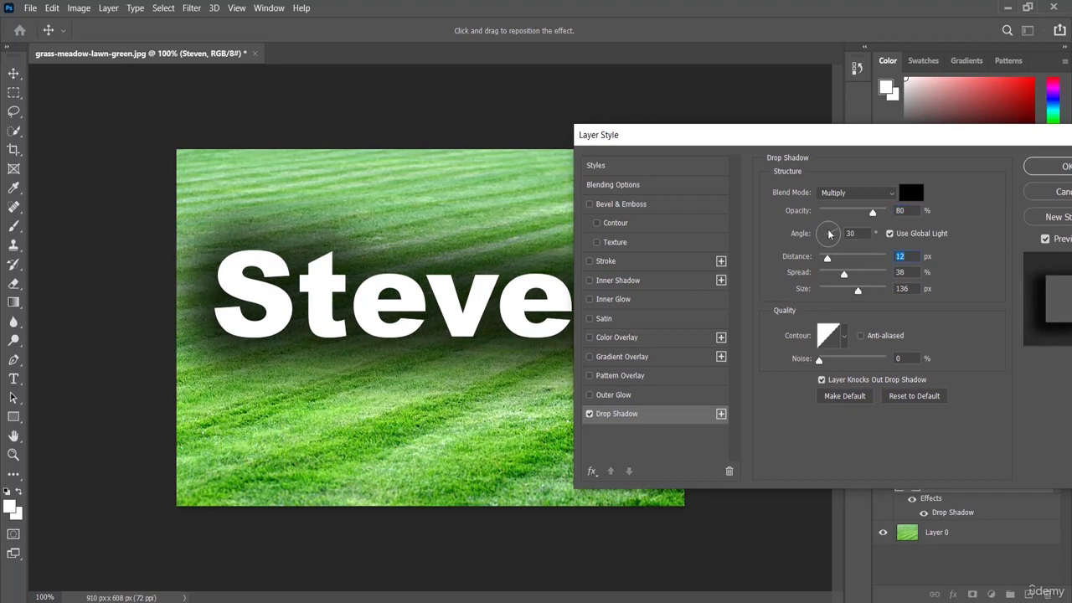
pyautogui.click(863, 234)
pyautogui.write('90')
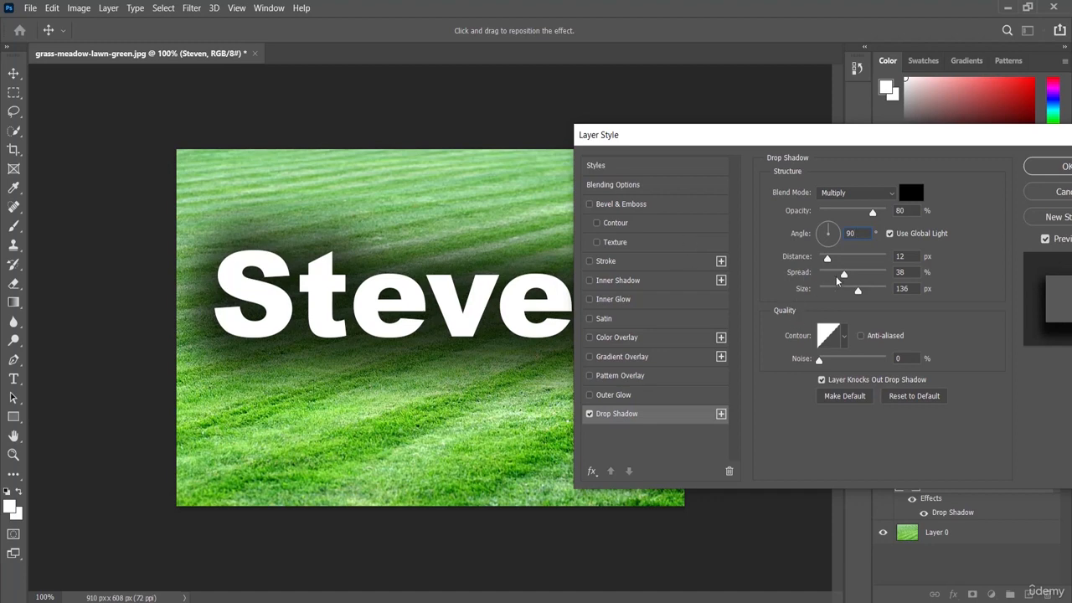
# Set the drop shadow's spread to 13%, size to 16 px and opacity to 100%, and apply the layer style
pyautogui.moveTo(844, 276); pyautogui.dragTo(828, 292)
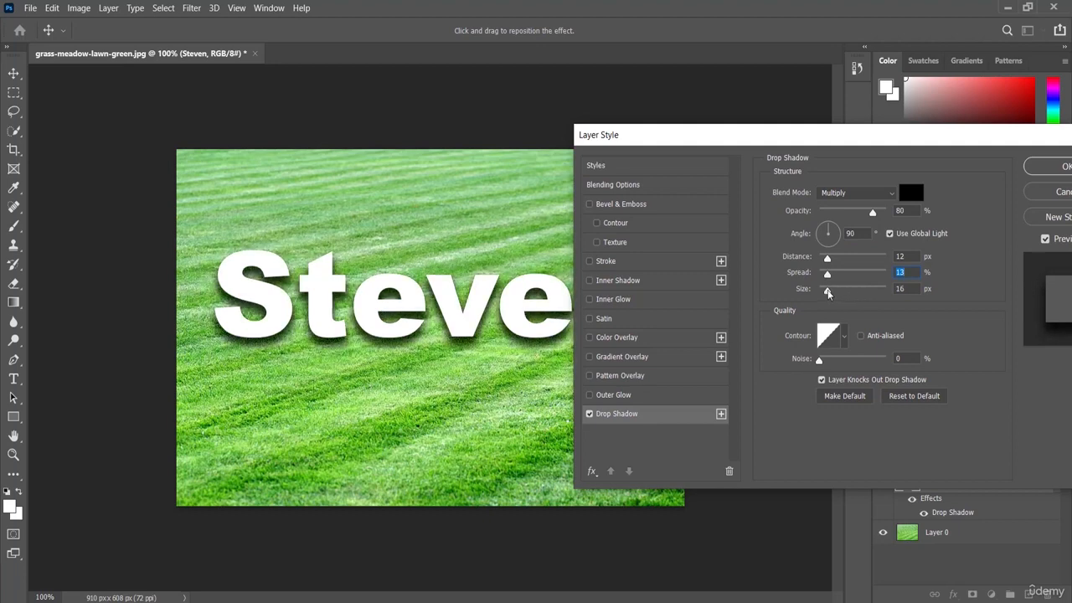
pyautogui.moveTo(829, 292); pyautogui.dragTo(828, 293)
pyautogui.moveTo(874, 214); pyautogui.dragTo(898, 225)
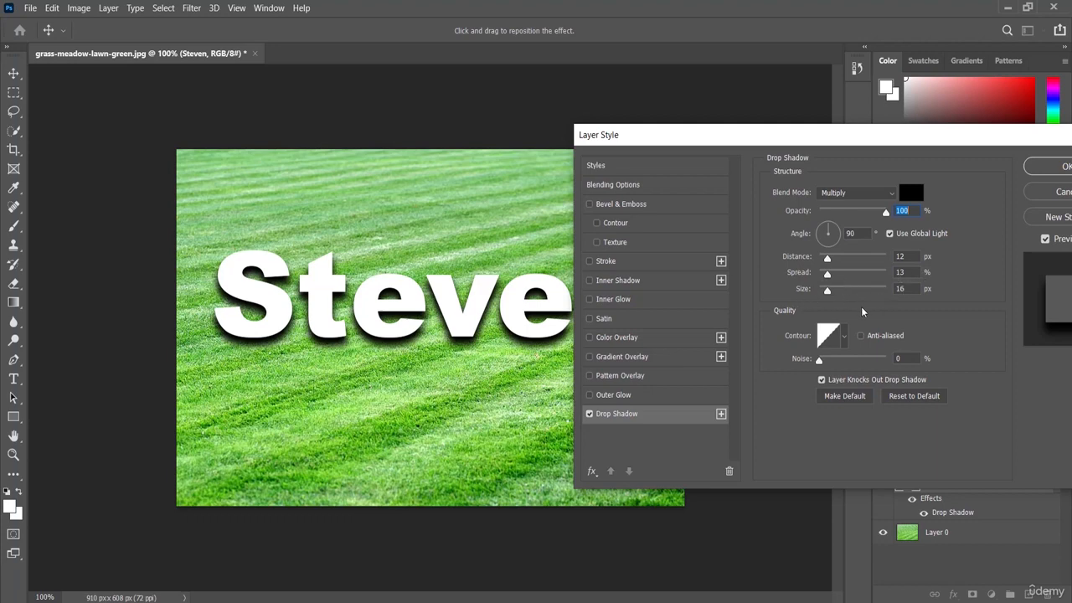
pyautogui.moveTo(838, 144); pyautogui.dragTo(662, 160)
pyautogui.click(893, 182)
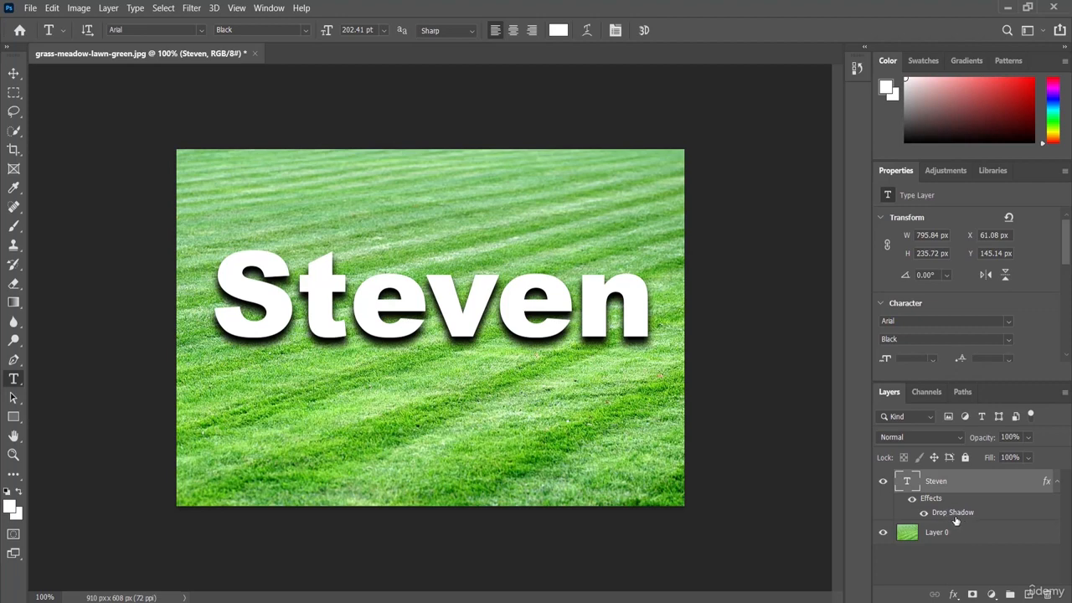
# Separate the name text's Drop Shadow effect into its own layer, accepting the effects warning
pyautogui.rightClick(944, 514)
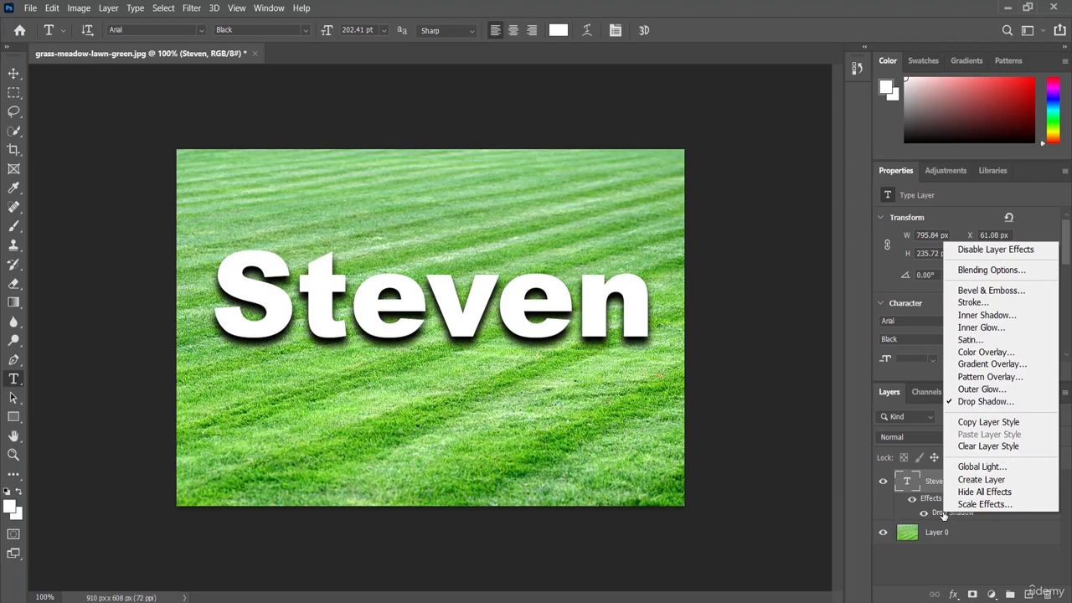
pyautogui.click(1003, 484)
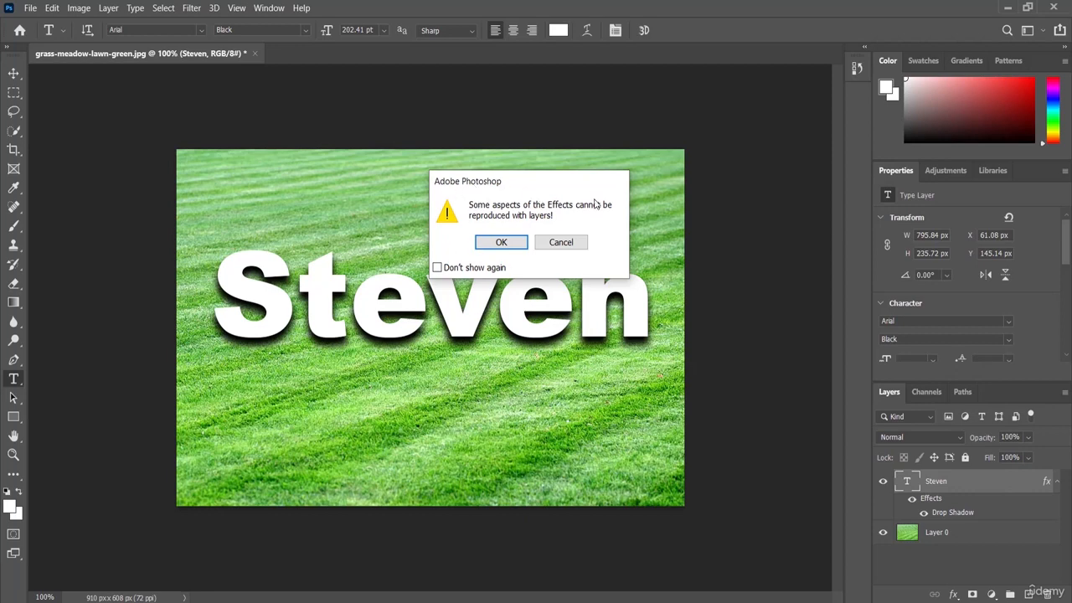
pyautogui.click(511, 249)
pyautogui.click(501, 242)
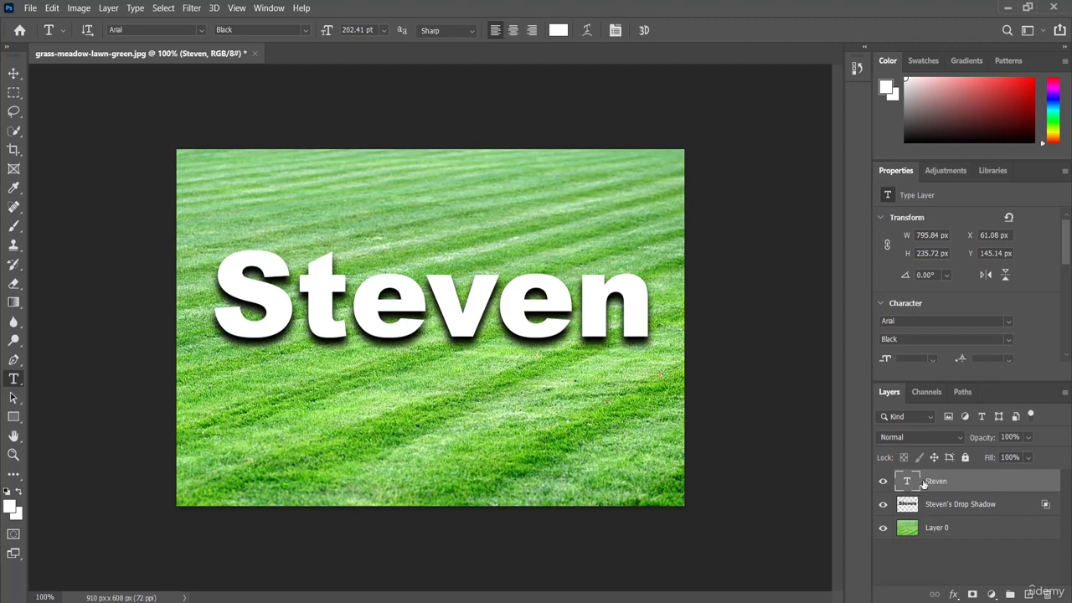
# Flip the separated drop shadow layer vertically, move it directly beneath the name text, and commit the transform
pyautogui.click(968, 506)
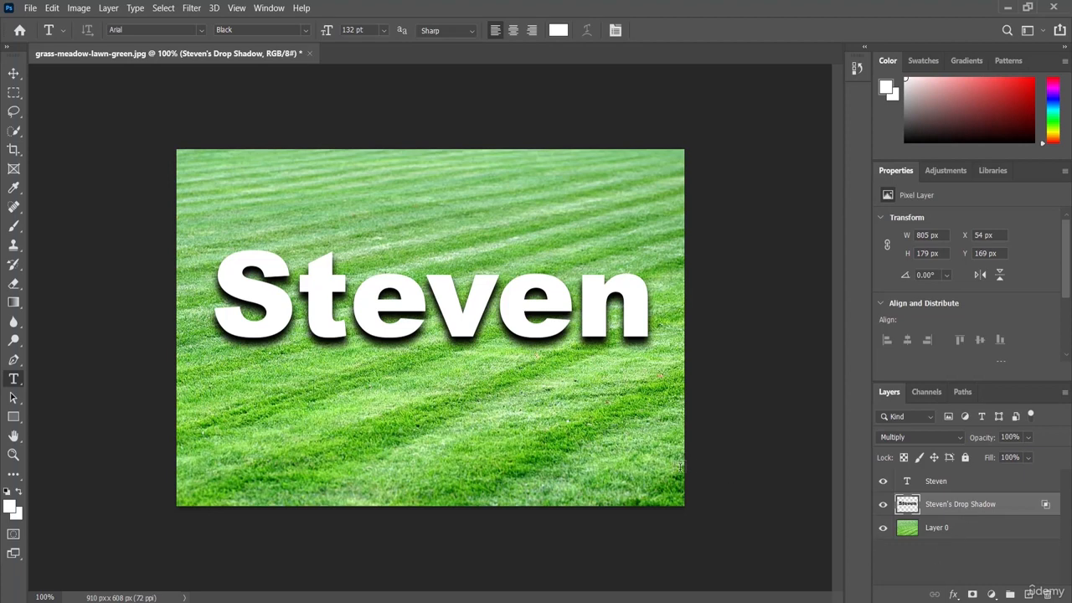
pyautogui.click(52, 8)
pyautogui.moveTo(94, 324)
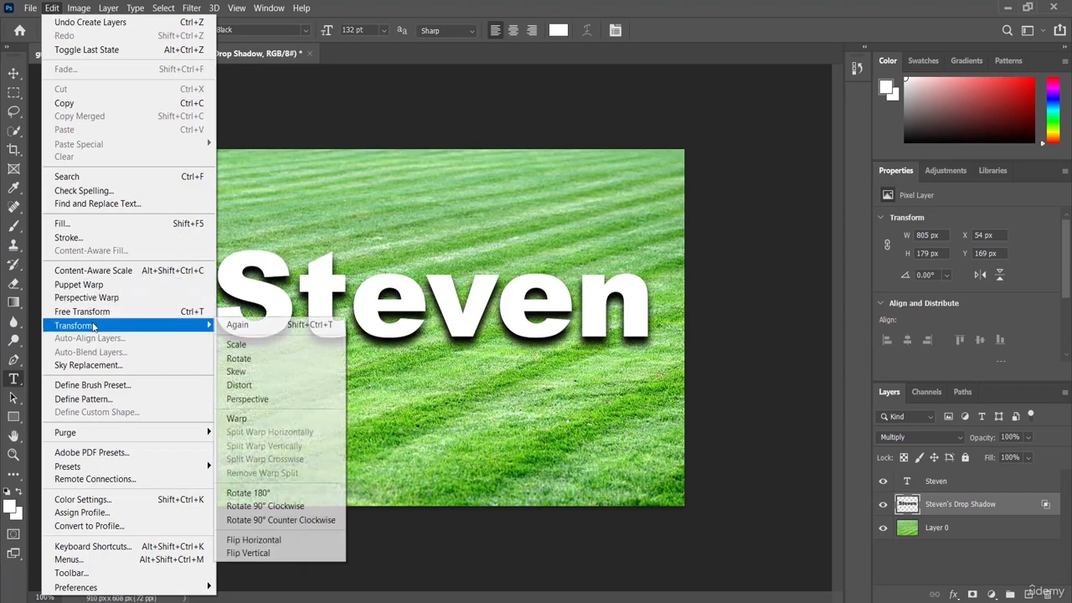
pyautogui.click(251, 346)
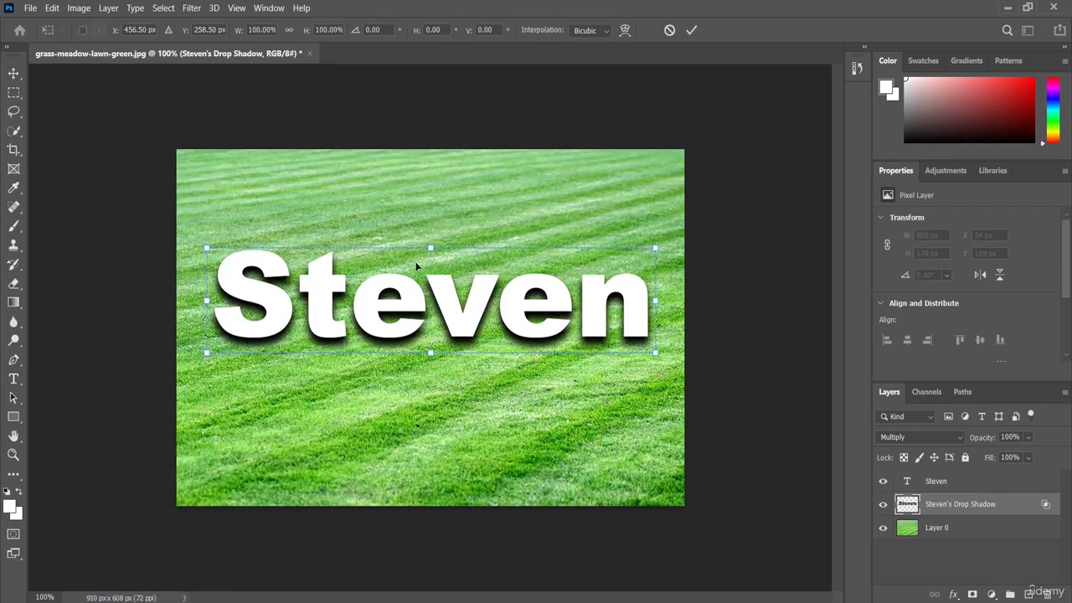
pyautogui.moveTo(447, 262); pyautogui.dragTo(454, 216)
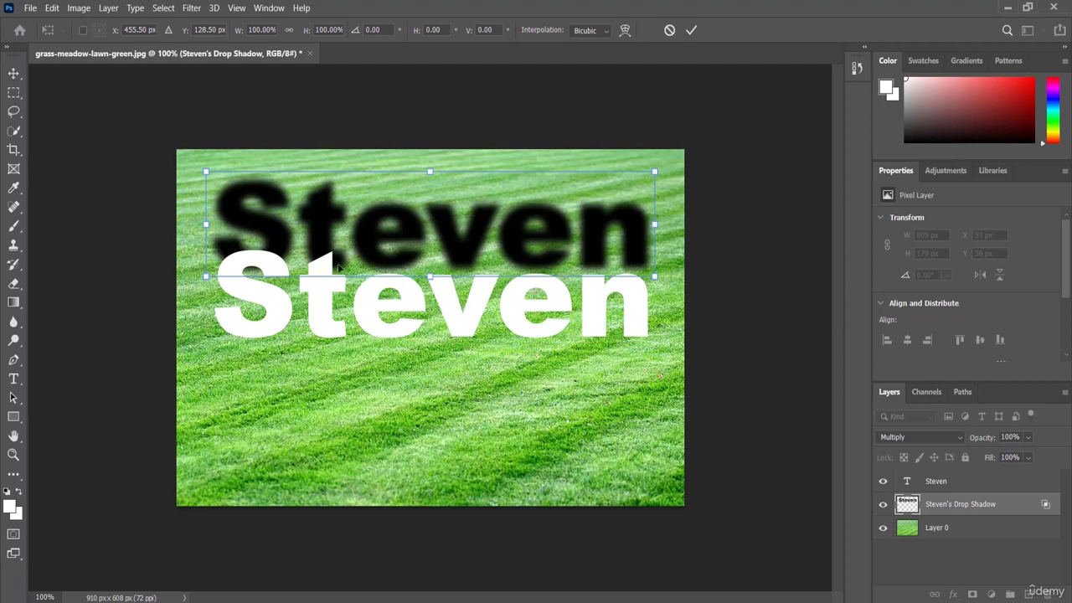
pyautogui.click(51, 8)
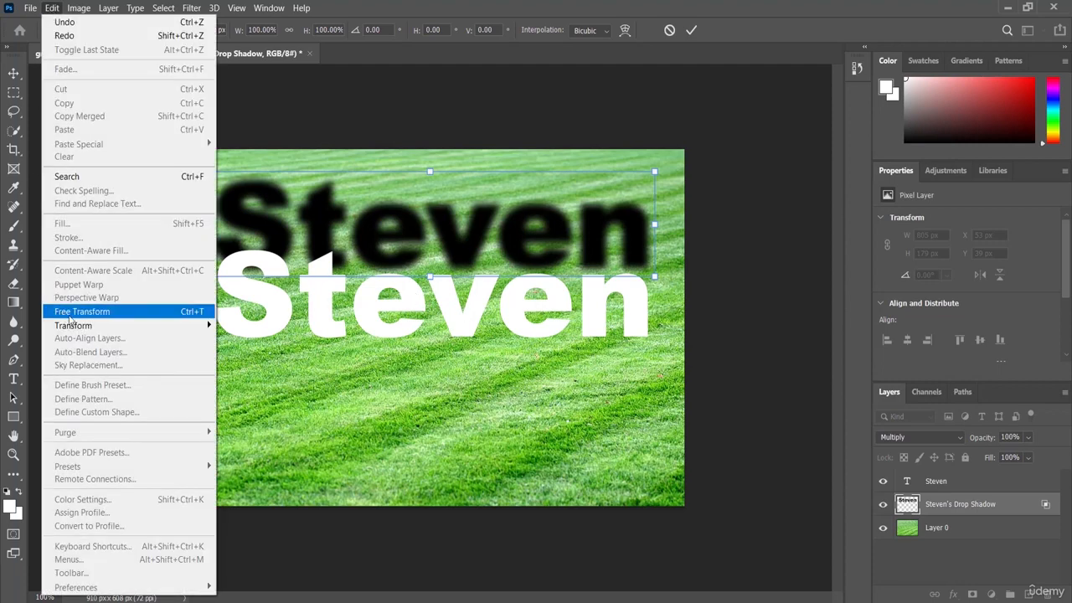
pyautogui.moveTo(108, 327)
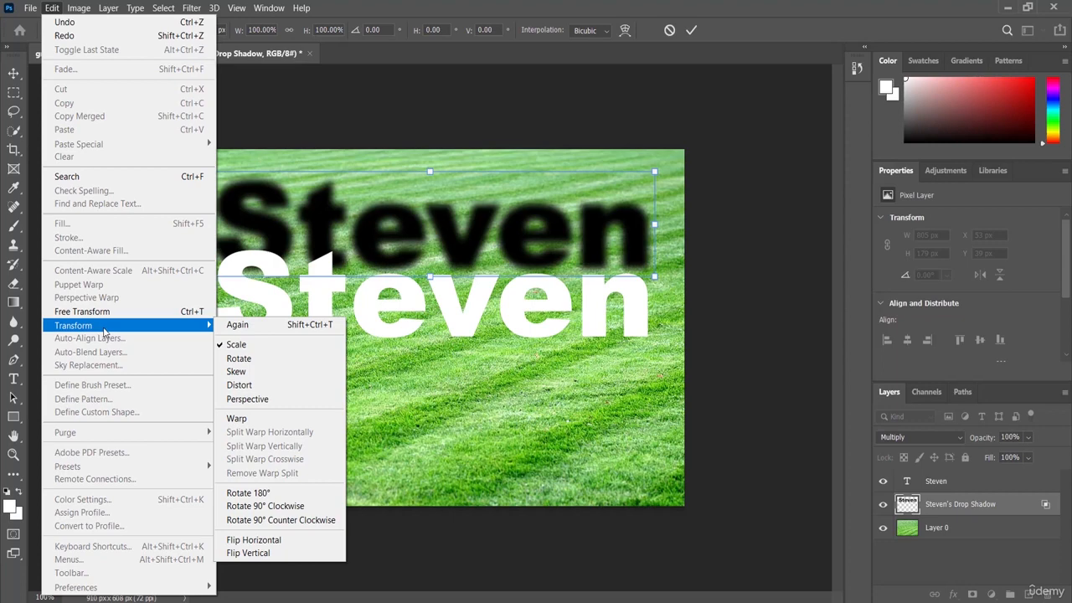
pyautogui.click(294, 555)
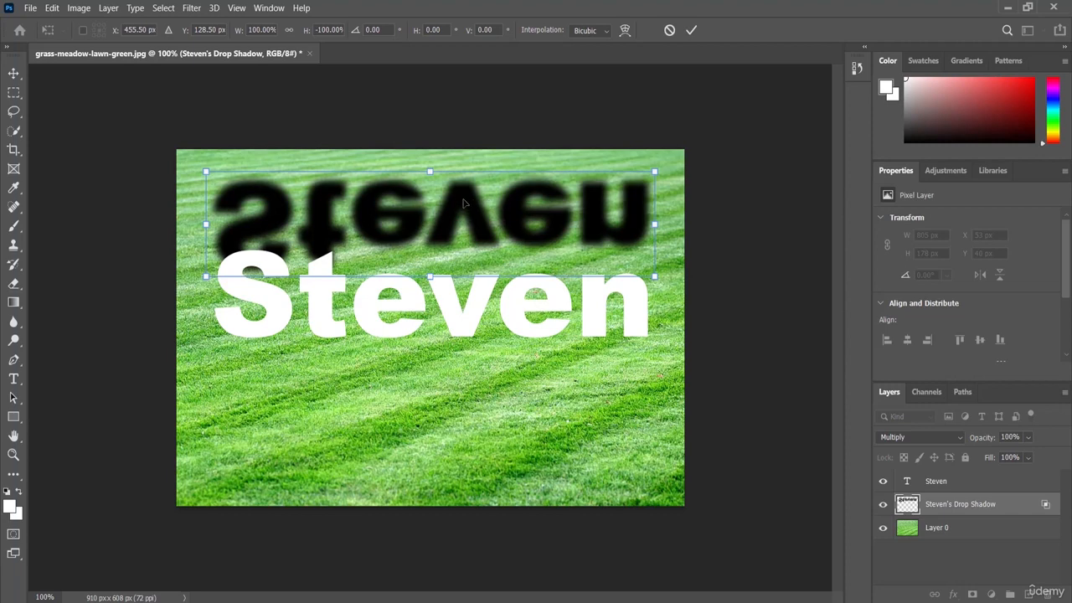
pyautogui.moveTo(463, 203); pyautogui.dragTo(464, 367)
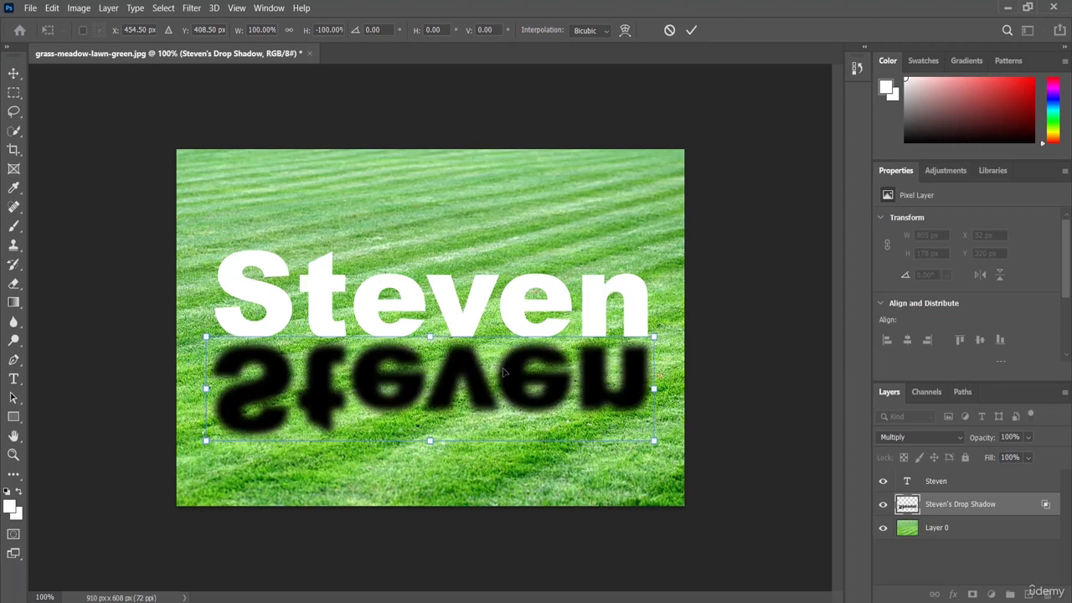
pyautogui.click(691, 30)
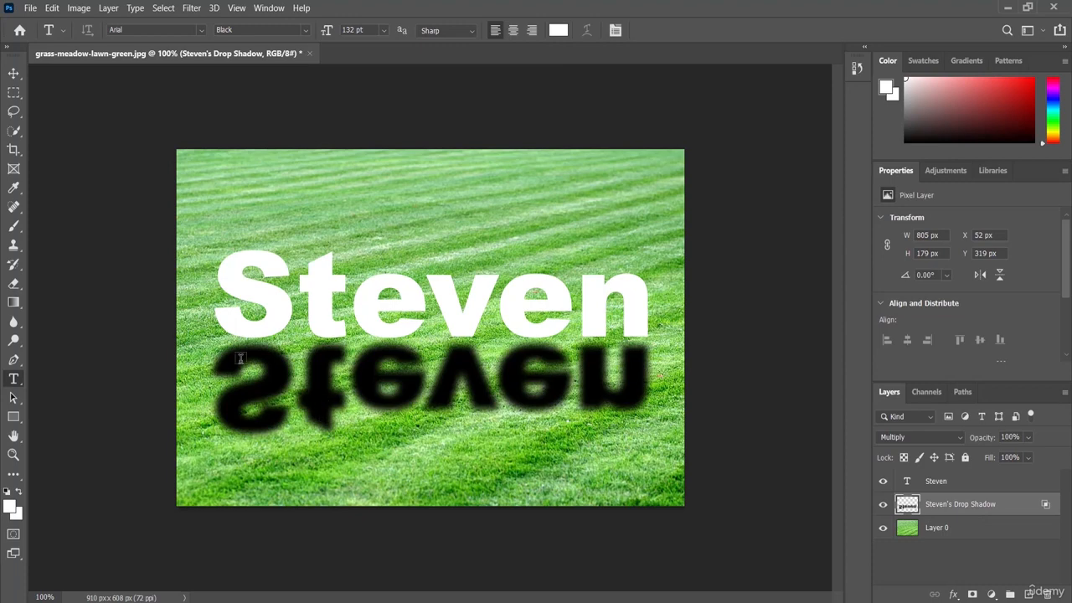
# Distort the flipped shadow by pulling its lower corners down and outward beyond the canvas, to about 1042 by 336 px, and commit
pyautogui.click(59, 11)
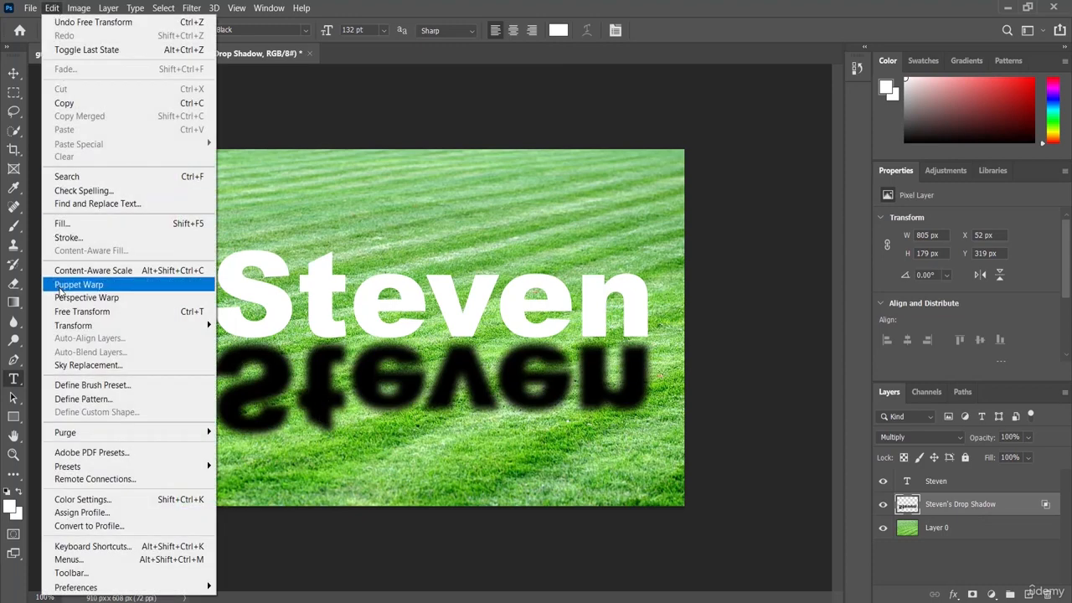
pyautogui.moveTo(118, 324)
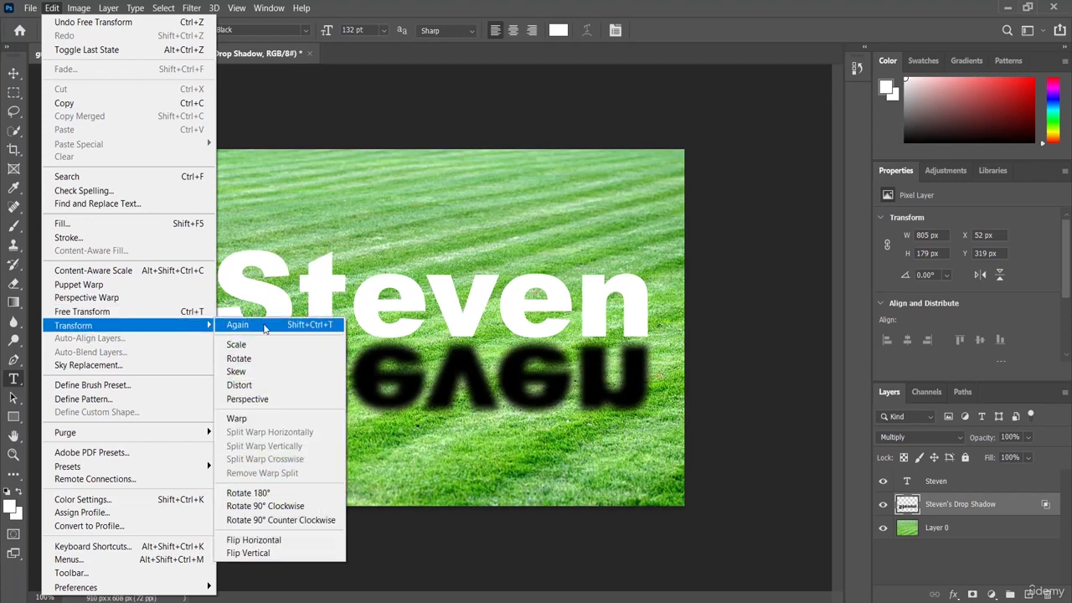
pyautogui.click(308, 386)
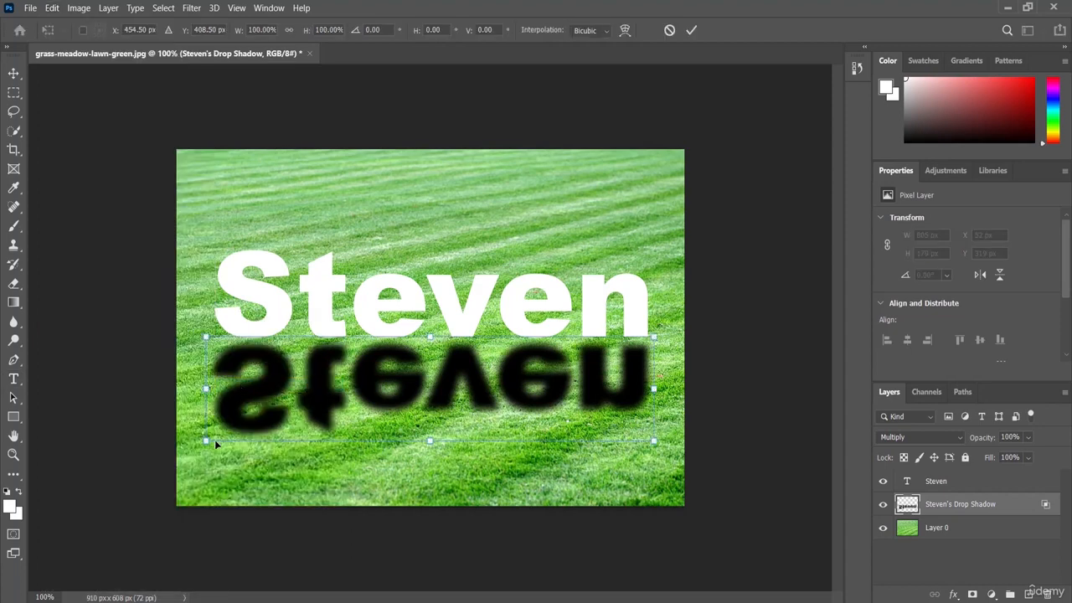
pyautogui.moveTo(206, 441); pyautogui.dragTo(148, 487)
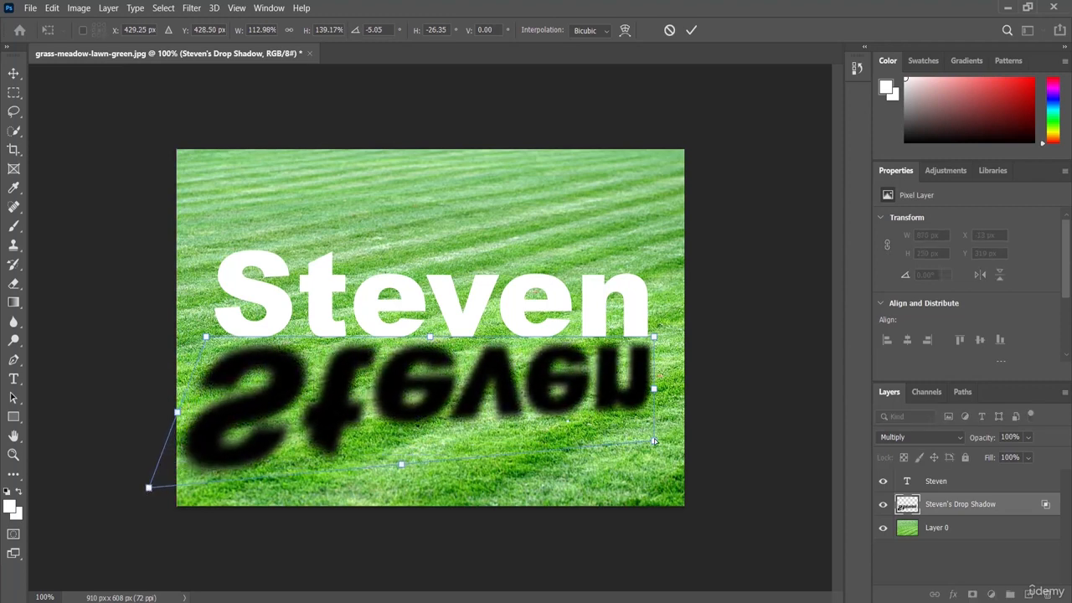
pyautogui.moveTo(655, 441); pyautogui.dragTo(725, 526)
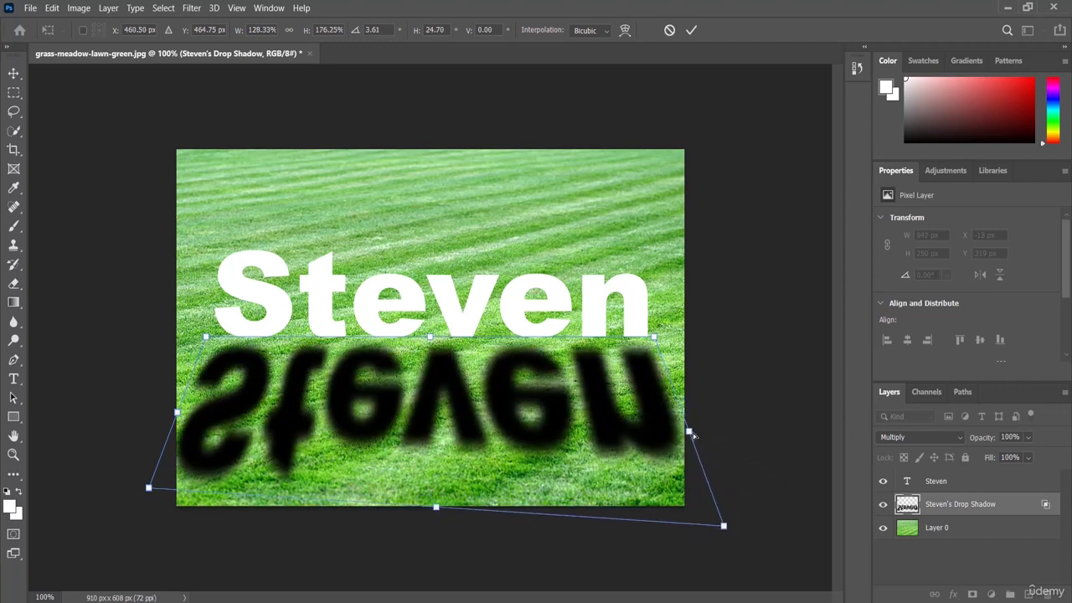
pyautogui.moveTo(689, 431); pyautogui.dragTo(681, 431)
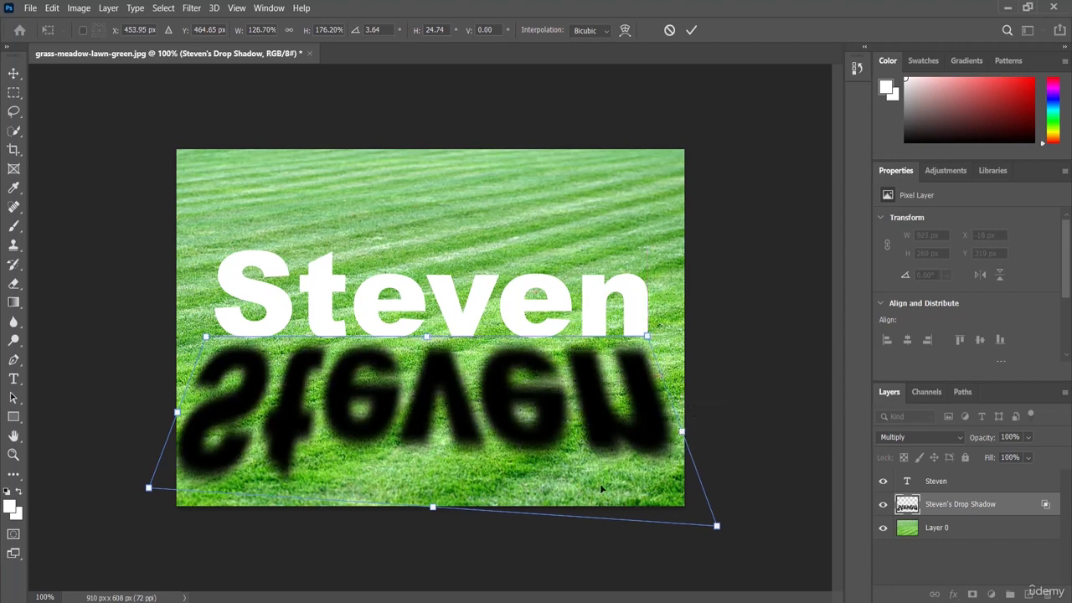
pyautogui.moveTo(717, 526); pyautogui.dragTo(792, 545)
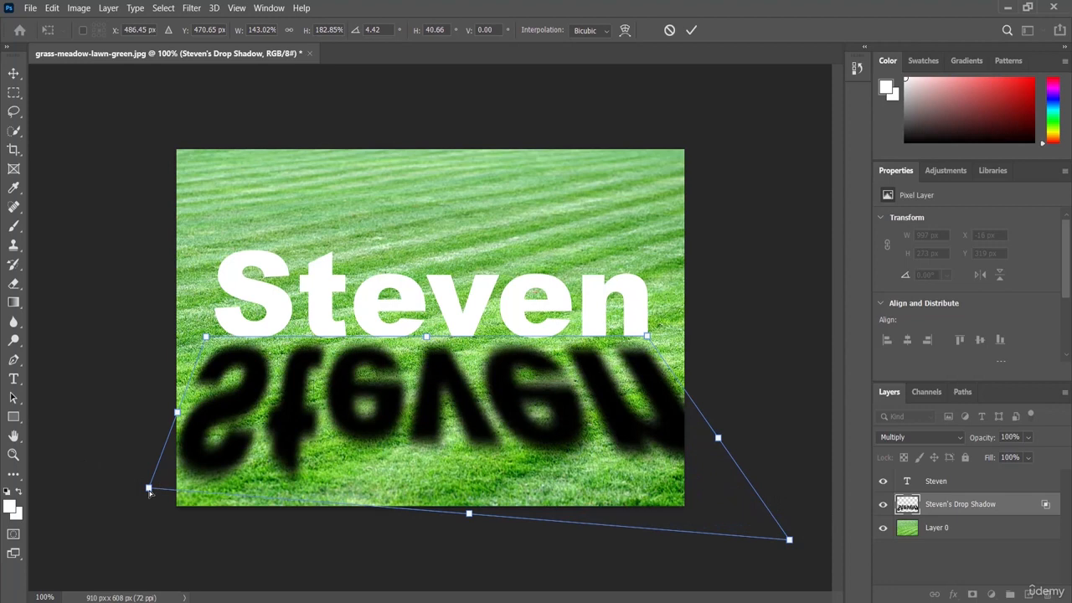
pyautogui.moveTo(149, 488); pyautogui.dragTo(117, 536)
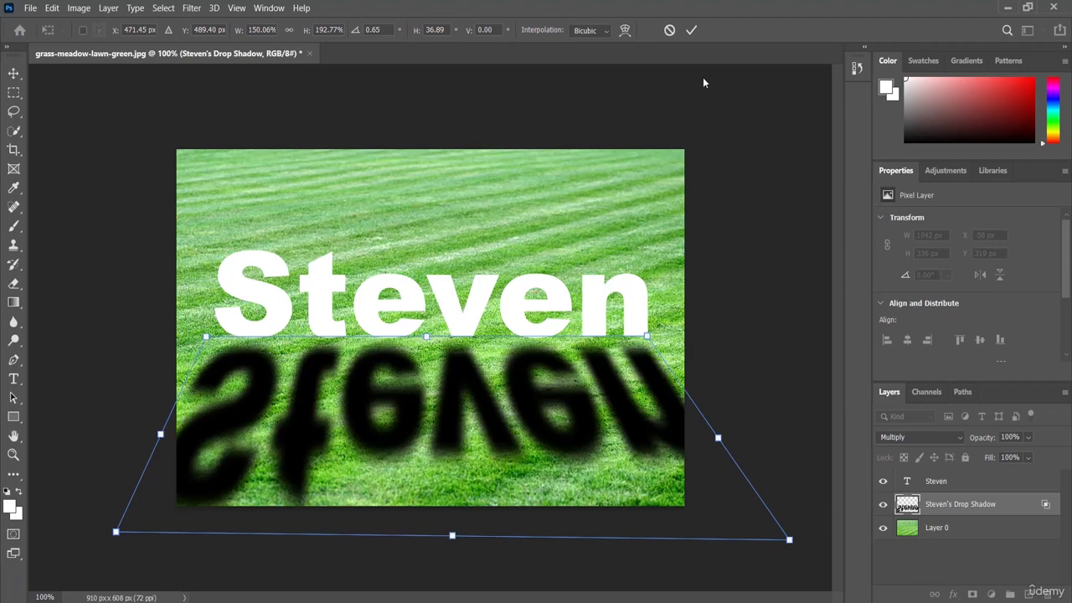
pyautogui.click(693, 31)
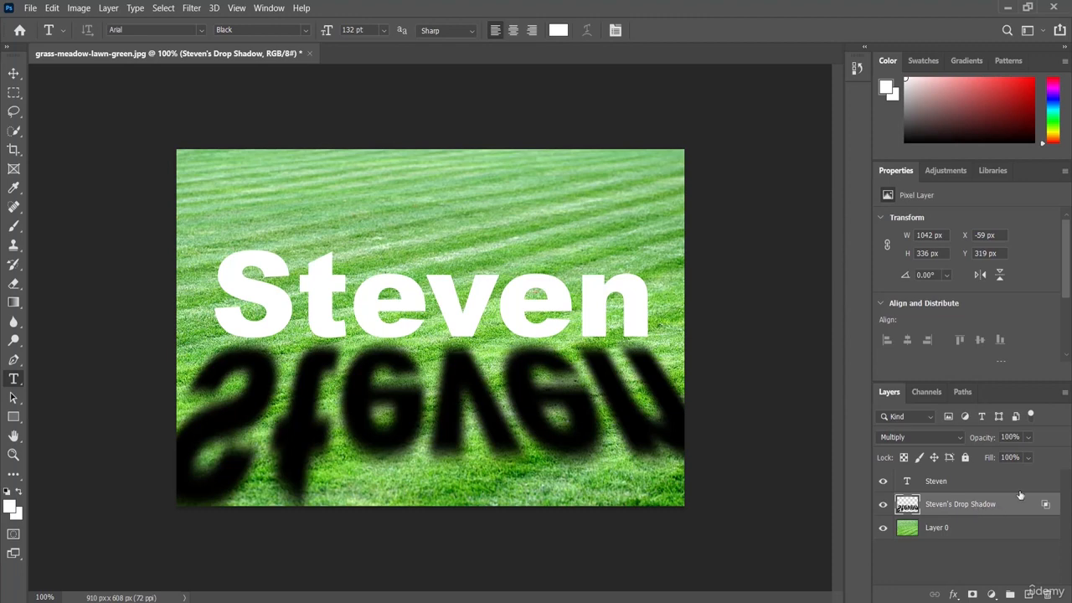
# Set the drop shadow layer's opacity to 52%
pyautogui.click(1028, 437)
pyautogui.moveTo(1044, 451); pyautogui.dragTo(1030, 456)
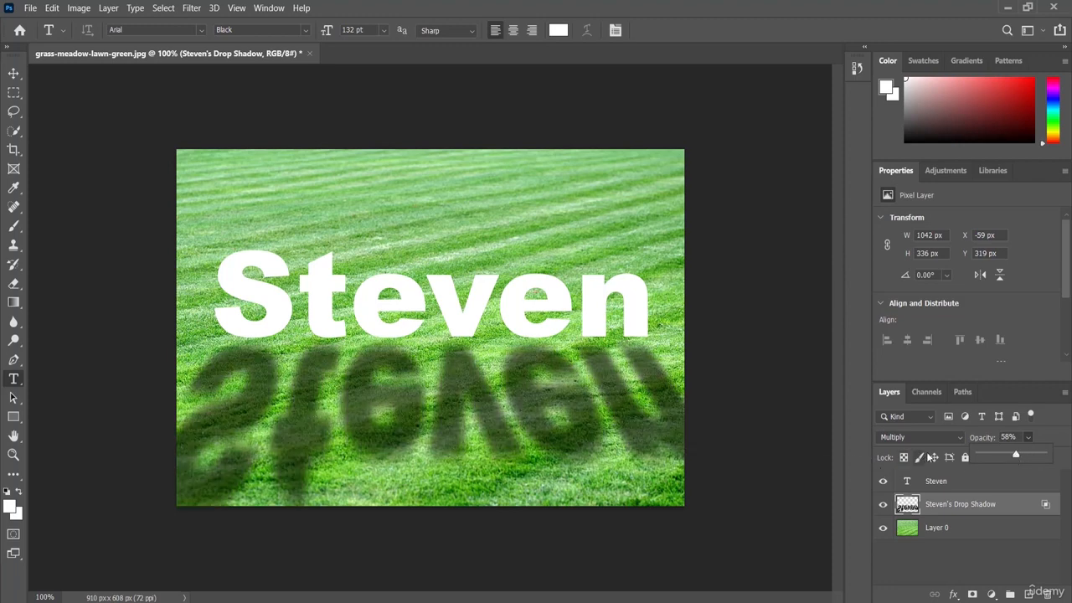
pyautogui.moveTo(1013, 453); pyautogui.dragTo(1006, 453)
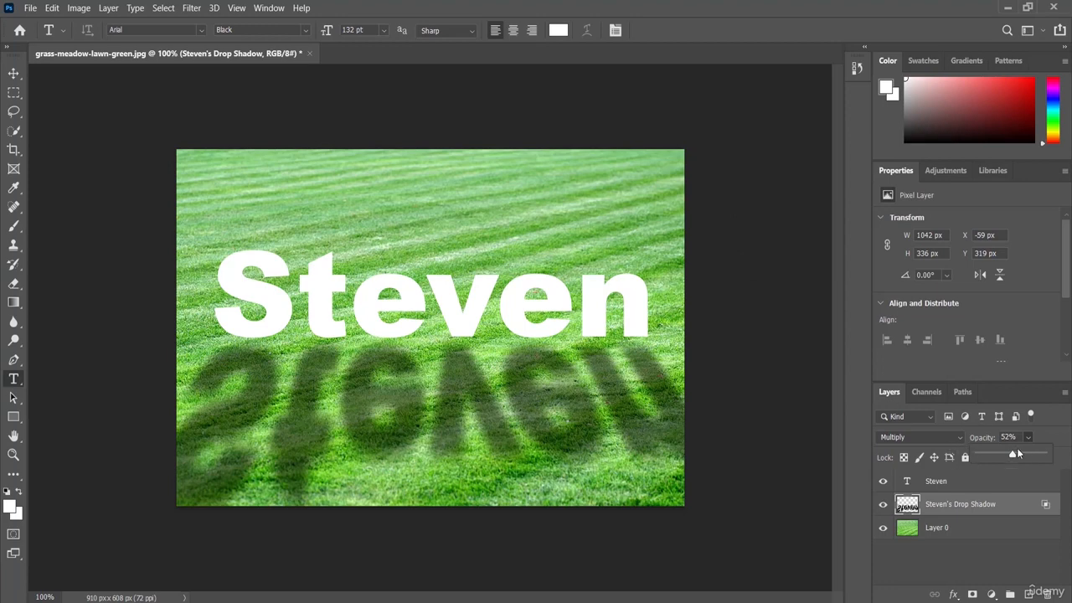
pyautogui.click(864, 366)
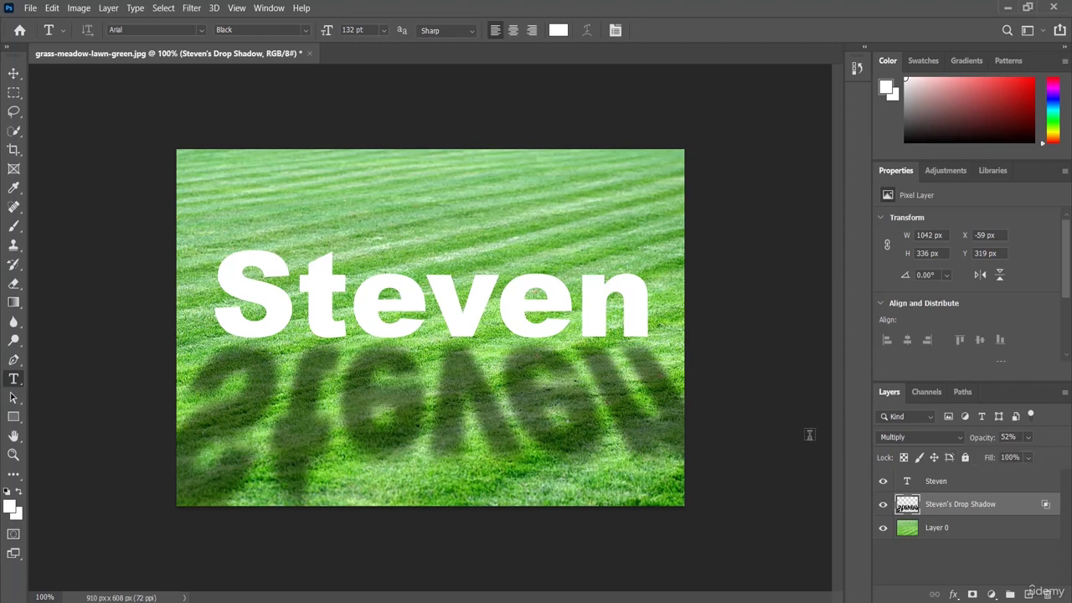